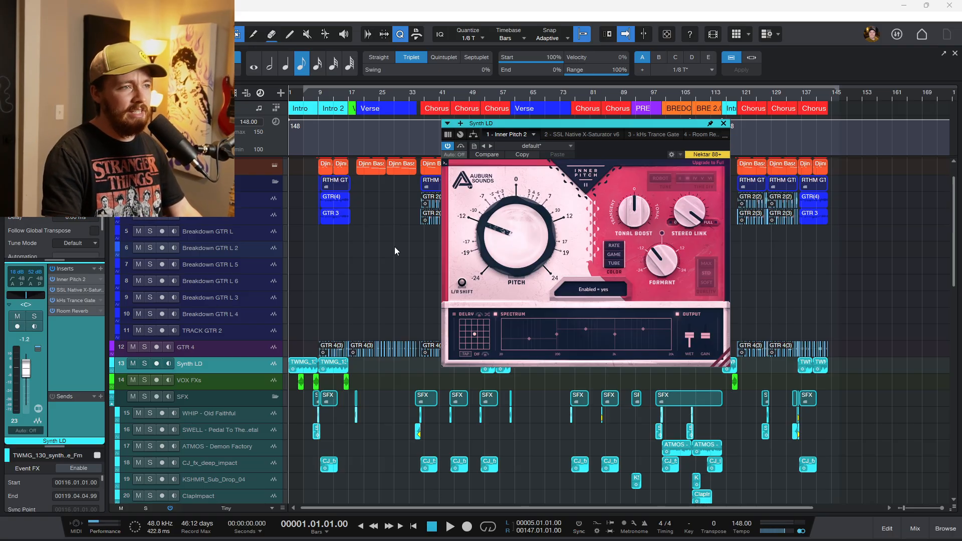
# Play the arrangement from bar 5 to audition the Synth LD track through Inner Pitch.
pyautogui.scroll(3, 370, 231)
pyautogui.hscroll(-3, 351, 207)
pyautogui.scroll(5, 328, 169)
pyautogui.hscroll(-2, 326, 166)
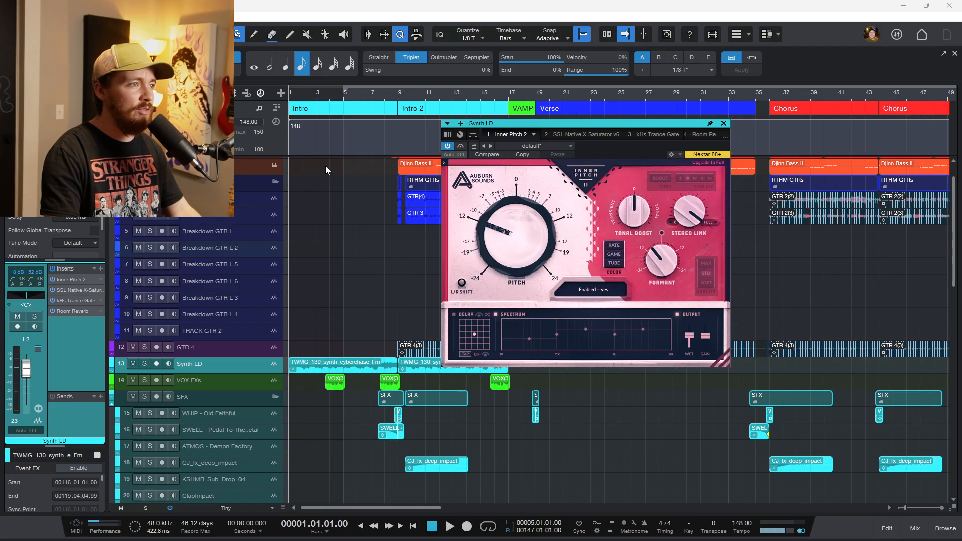
pyautogui.click(346, 100)
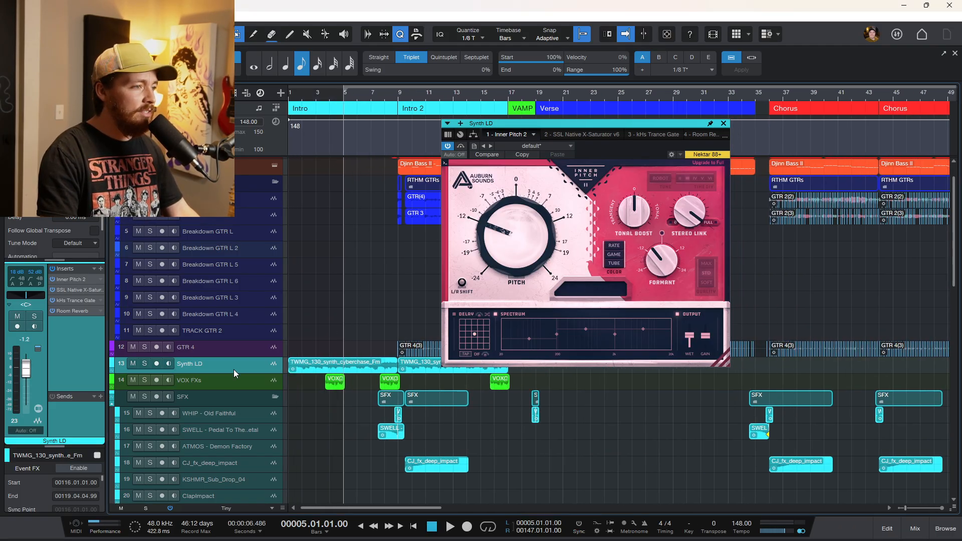
pyautogui.scroll(2, 350, 310)
pyautogui.press('space')
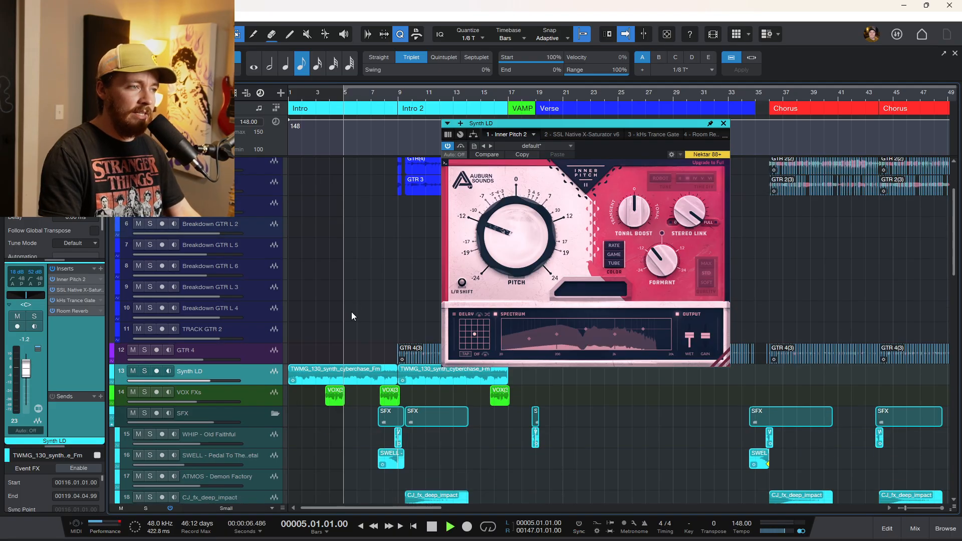
pyautogui.scroll(-2, 368, 315)
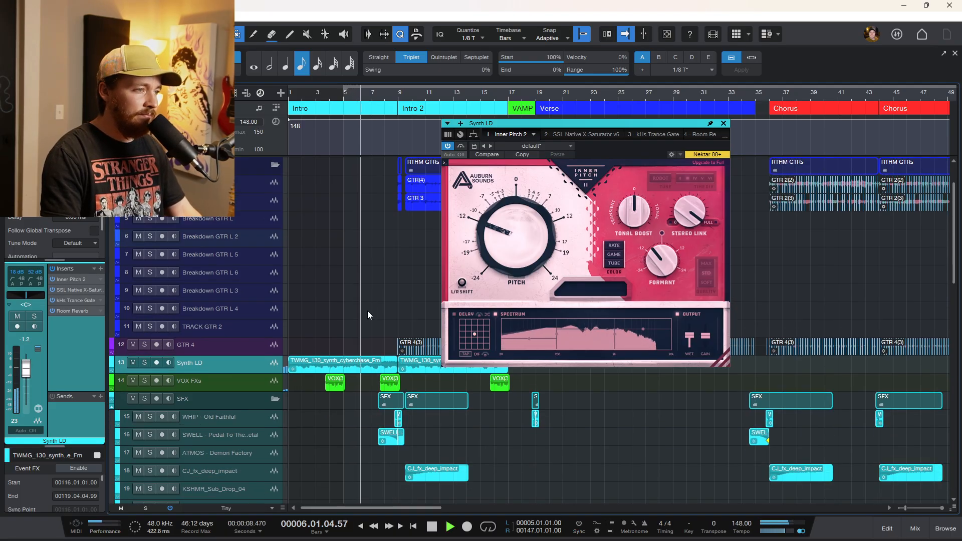
pyautogui.scroll(-2, 368, 314)
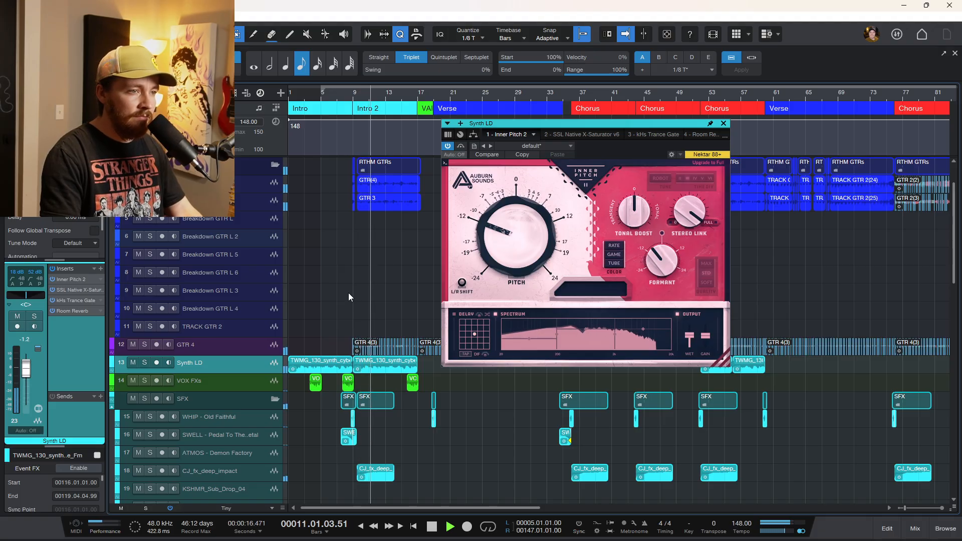
pyautogui.press('space')
# Solo the Synth LD track, set the Inner Pitch wet fader to 0%, and play from bar 5.
pyautogui.scroll(4, 336, 290)
pyautogui.hscroll(-2, 345, 266)
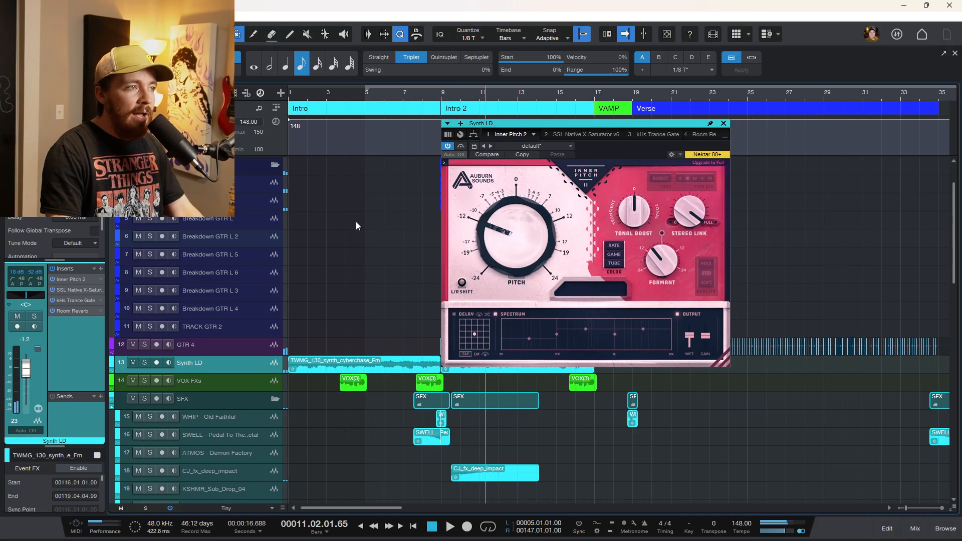
pyautogui.click(368, 97)
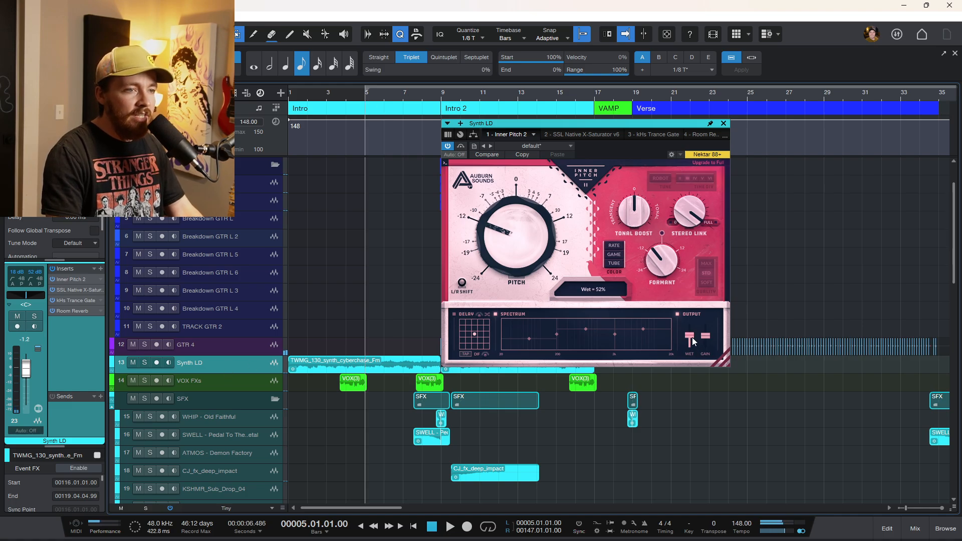
pyautogui.moveTo(692, 338); pyautogui.dragTo(691, 353)
pyautogui.click(146, 366)
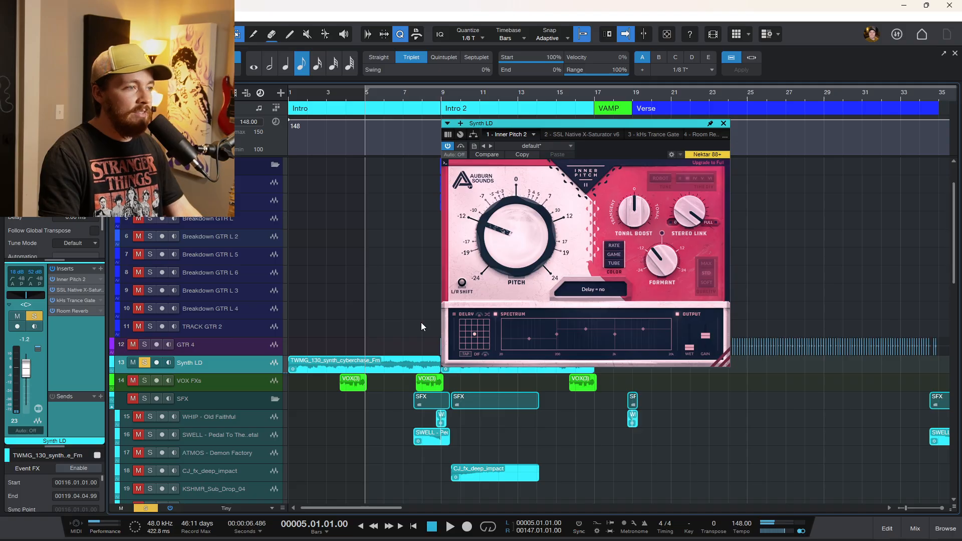
pyautogui.press('space')
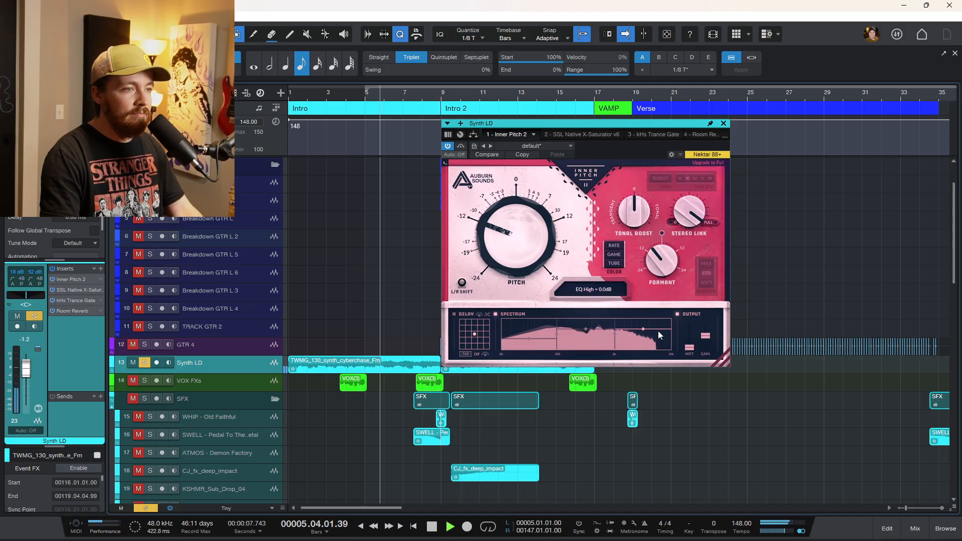
pyautogui.press('space')
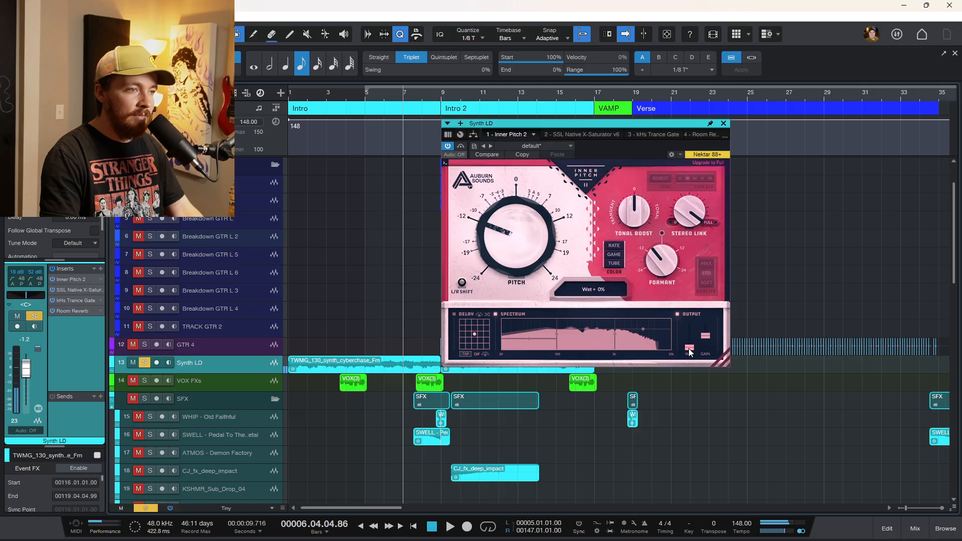
# Raise the Inner Pitch wet fader to full and play again from bar 5 to compare.
pyautogui.moveTo(689, 352); pyautogui.dragTo(689, 324)
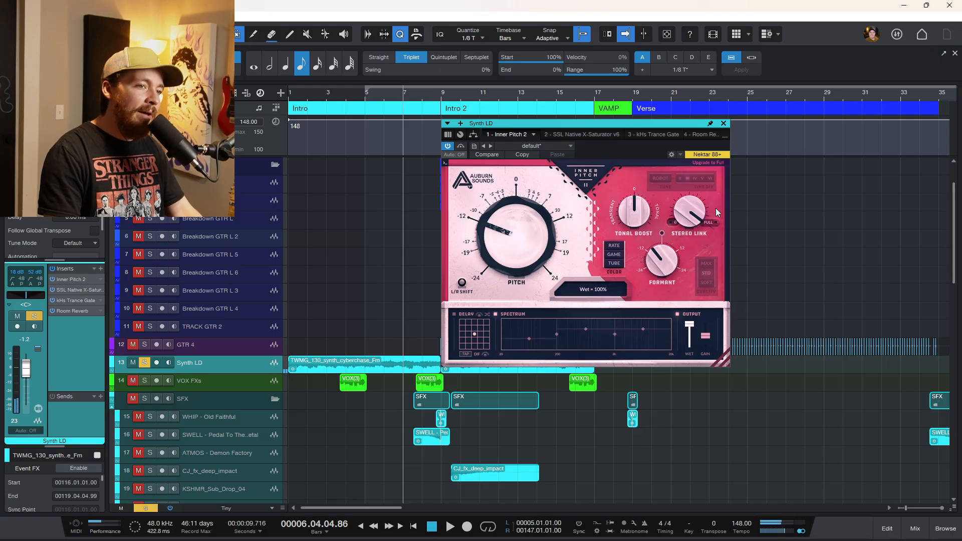
pyautogui.click(365, 96)
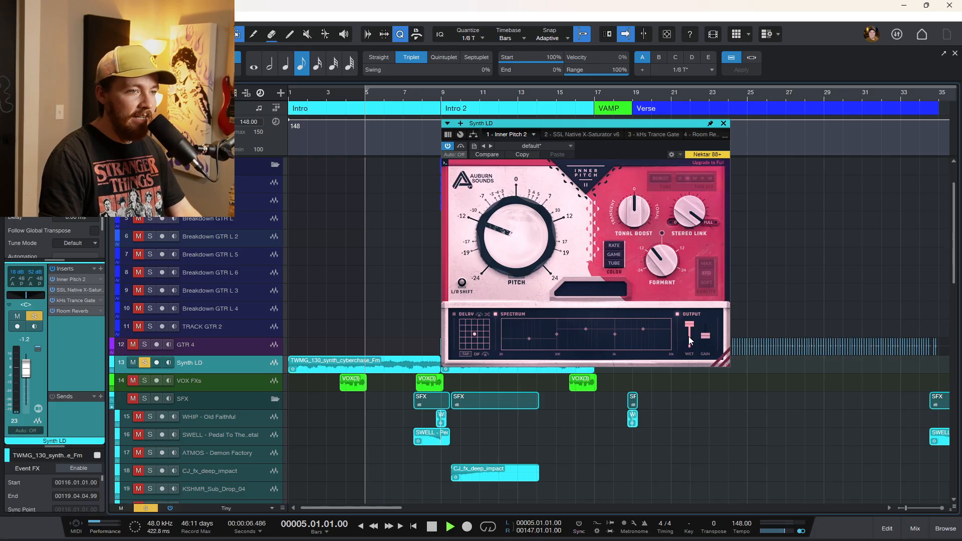
pyautogui.press('space')
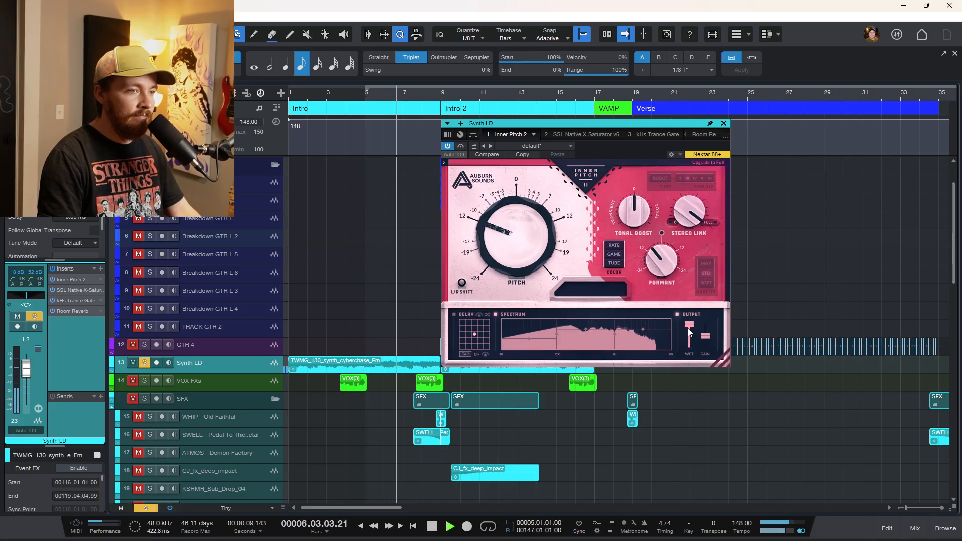
pyautogui.press('space')
# Lower the Inner Pitch wet to 47% and replay the passage from bar 5.
pyautogui.moveTo(687, 326); pyautogui.dragTo(690, 356)
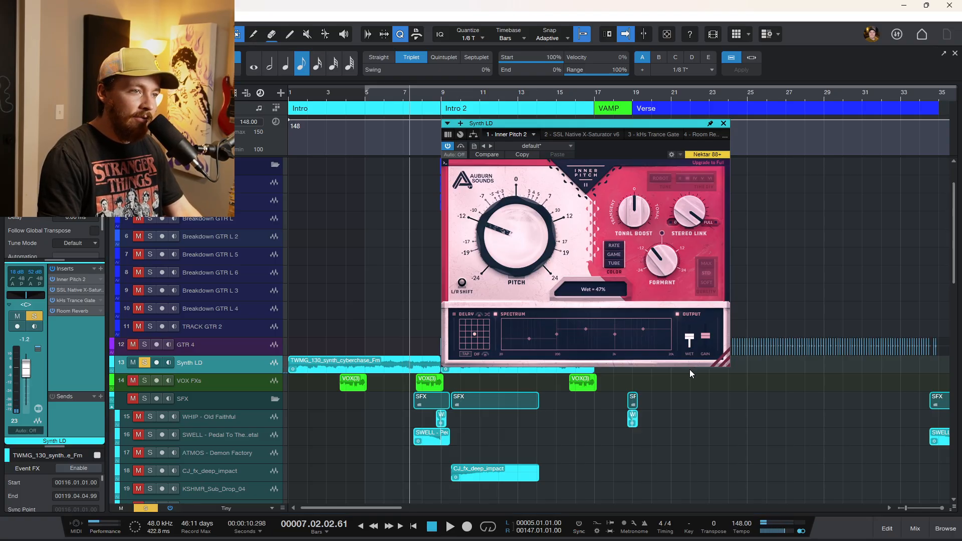
pyautogui.click(365, 96)
pyautogui.press('space')
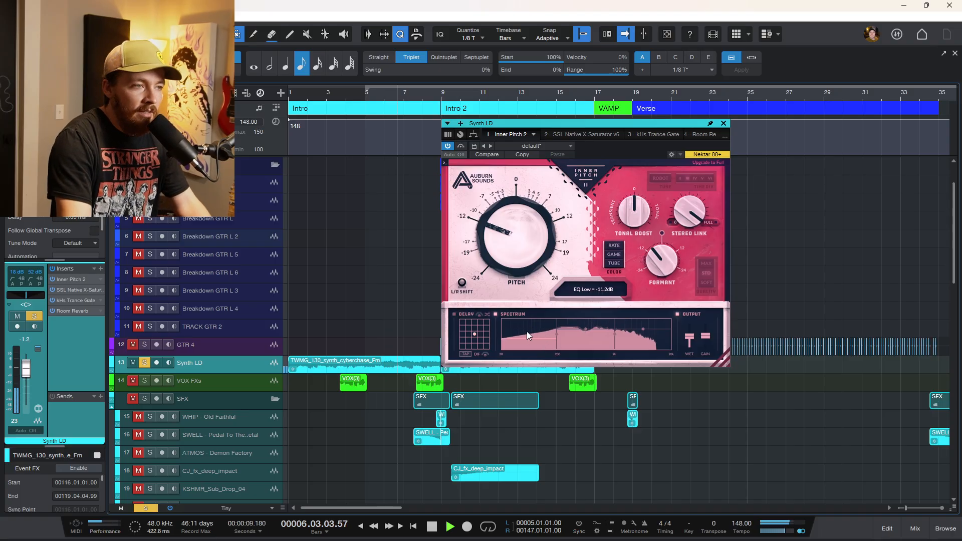
pyautogui.press('space')
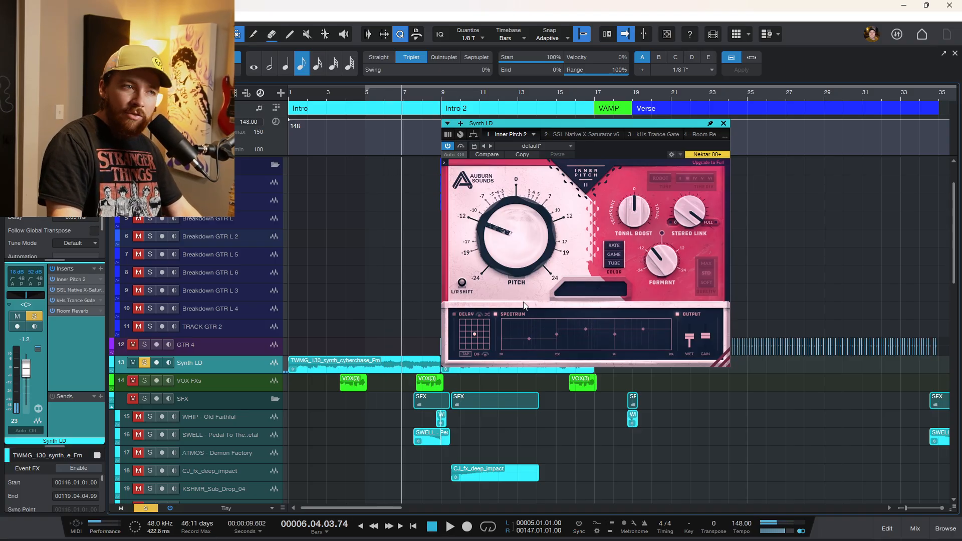
# Raise the Inner Pitch wet back to full and nudge the Formant knob slightly.
pyautogui.moveTo(690, 338); pyautogui.dragTo(690, 323)
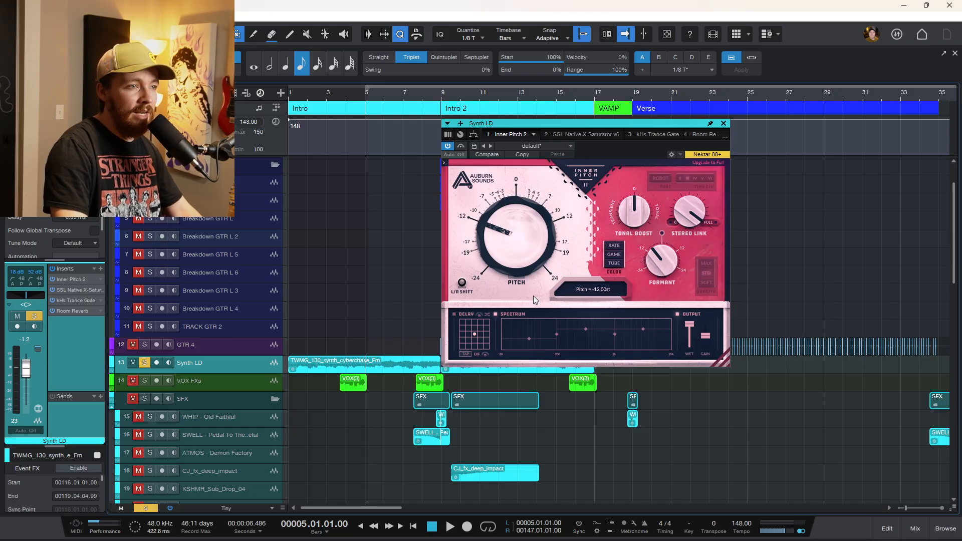
pyautogui.moveTo(662, 264)
pyautogui.mouseDown()
pyautogui.moveTo(663, 196)
pyautogui.moveTo(655, 284)
pyautogui.moveTo(669, 238)
pyautogui.moveTo(662, 269)
pyautogui.mouseUp()
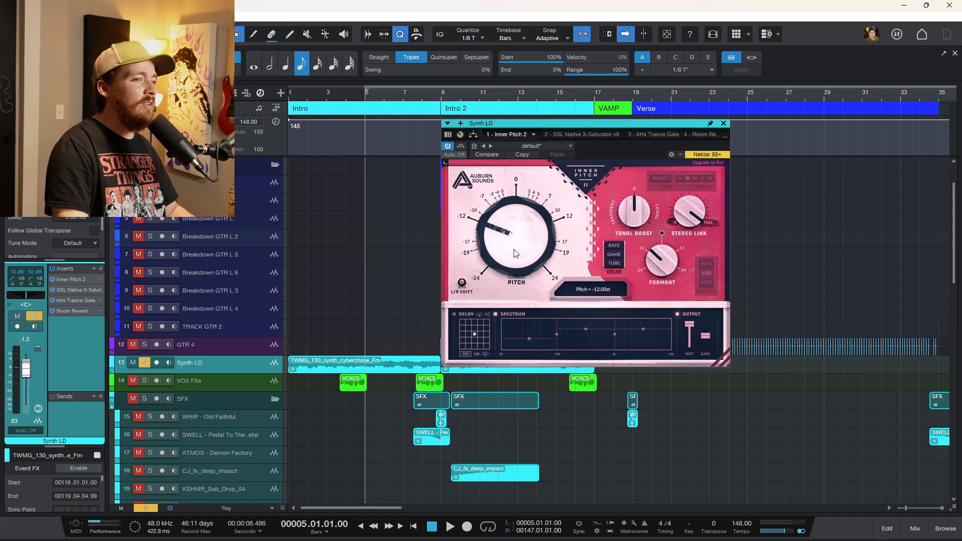
# Reshape the Inner Pitch spectrum EQ during playback, moving the low band and setting the crossover near 188 Hz.
pyautogui.moveTo(621, 124); pyautogui.dragTo(641, 146)
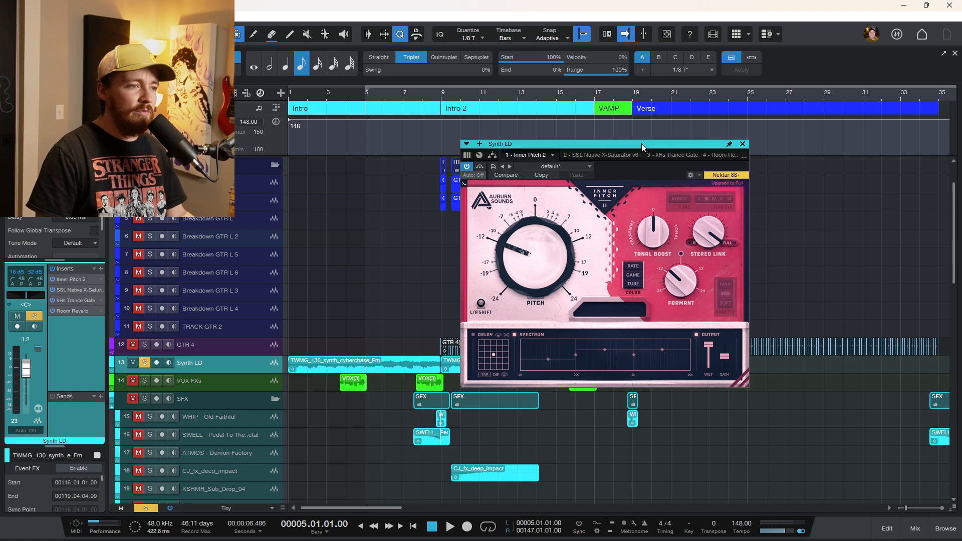
pyautogui.moveTo(549, 299)
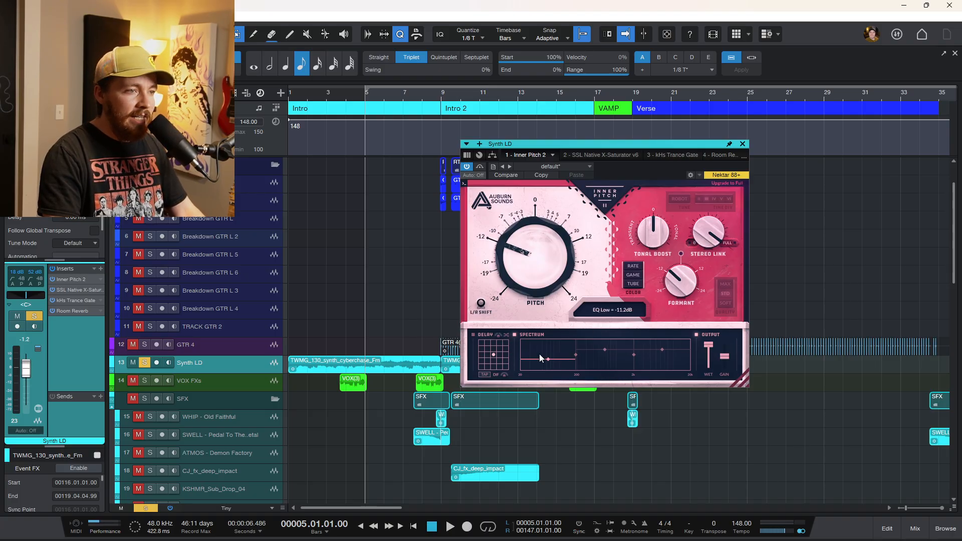
pyautogui.press('space')
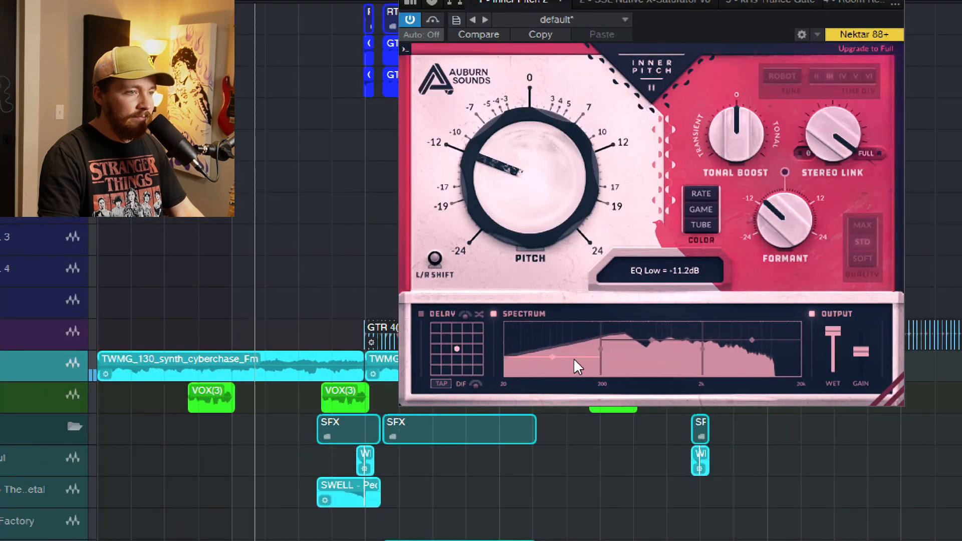
pyautogui.moveTo(573, 358); pyautogui.dragTo(402, 336)
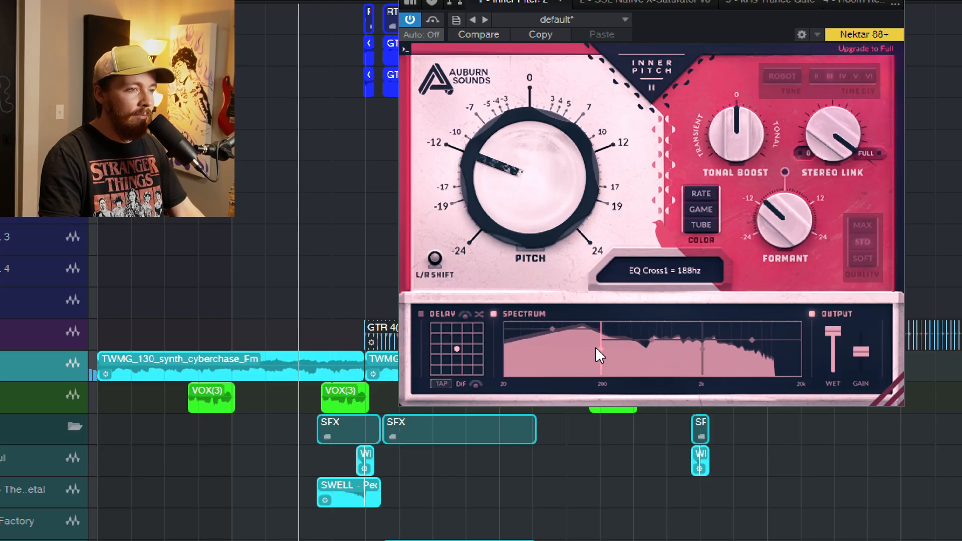
pyautogui.moveTo(584, 348)
pyautogui.mouseDown()
pyautogui.moveTo(575, 326)
pyautogui.moveTo(568, 360)
pyautogui.moveTo(617, 359)
pyautogui.moveTo(591, 362)
pyautogui.mouseUp()
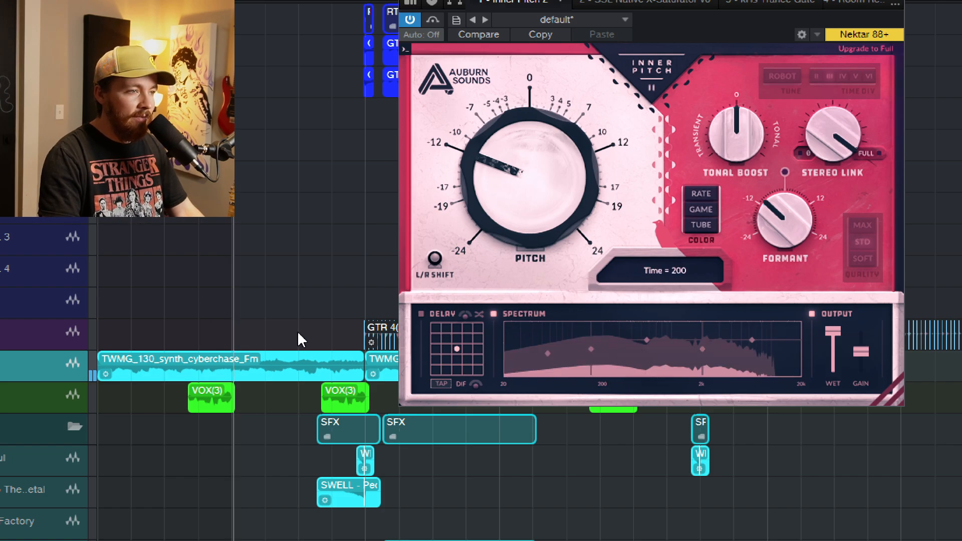
pyautogui.moveTo(547, 353)
pyautogui.mouseDown()
pyautogui.moveTo(539, 408)
pyautogui.moveTo(558, 344)
pyautogui.moveTo(559, 353)
pyautogui.mouseUp()
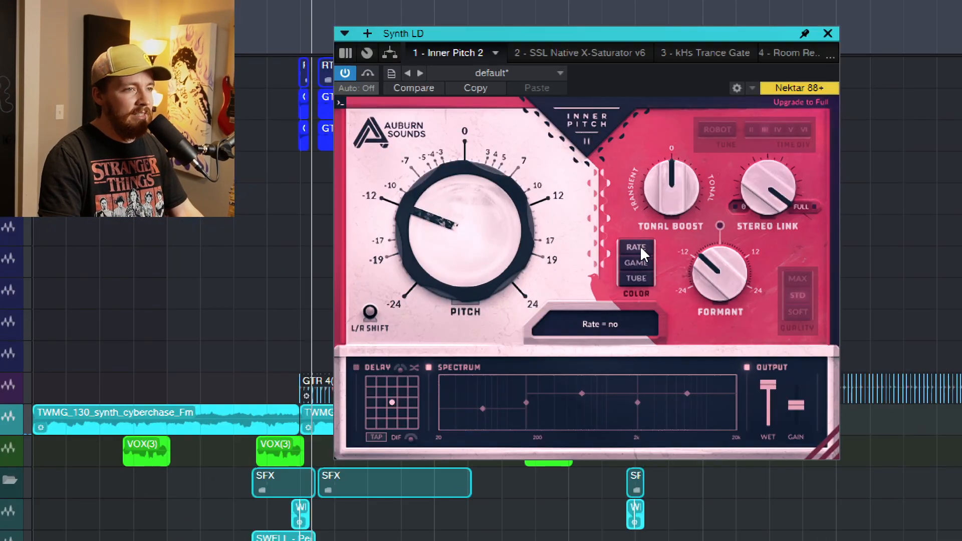
# Try the Rate, Game and Tube colour modes in Inner Pitch, then switch them all off.
pyautogui.click(640, 246)
pyautogui.click(644, 263)
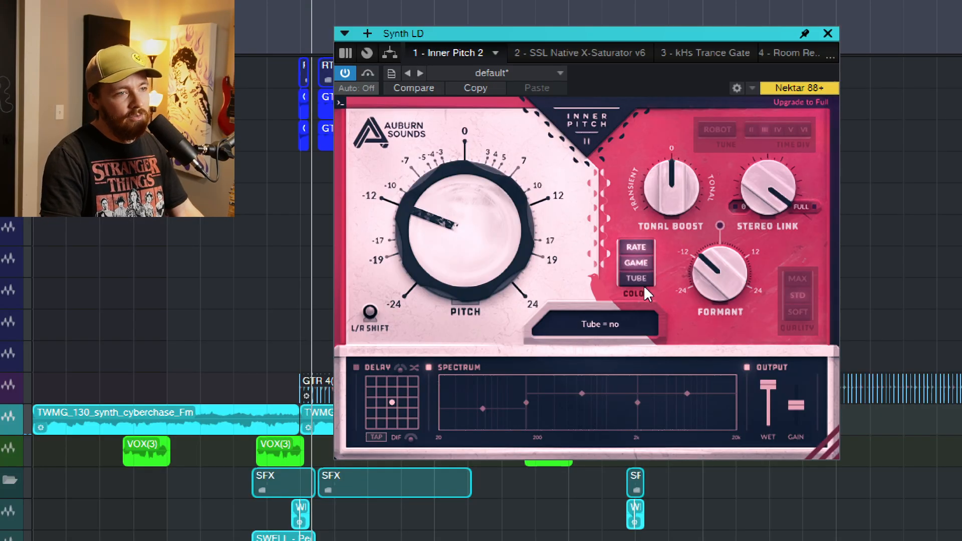
pyautogui.click(641, 278)
pyautogui.click(641, 278)
pyautogui.click(636, 262)
pyautogui.click(636, 248)
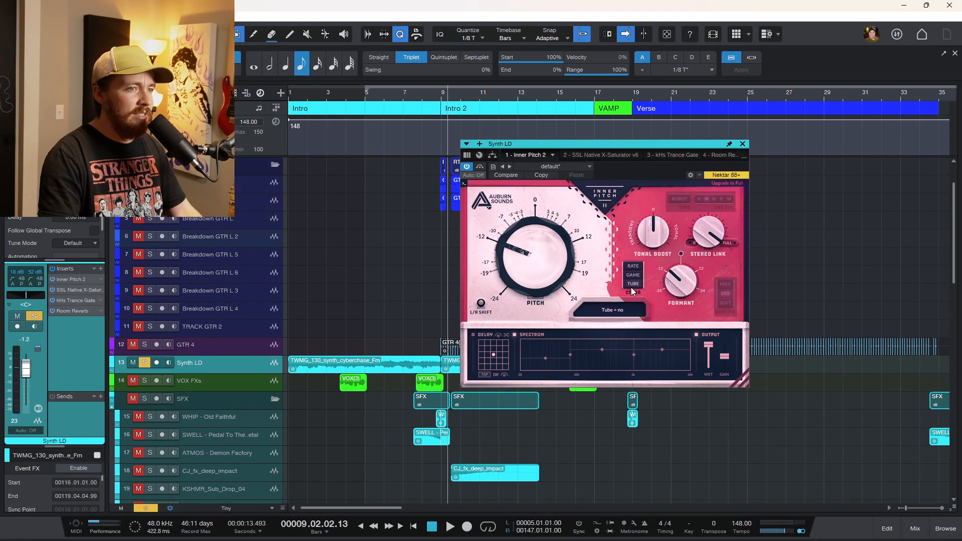
# Close the Inner Pitch window and unsolo all tracks.
pyautogui.click(364, 107)
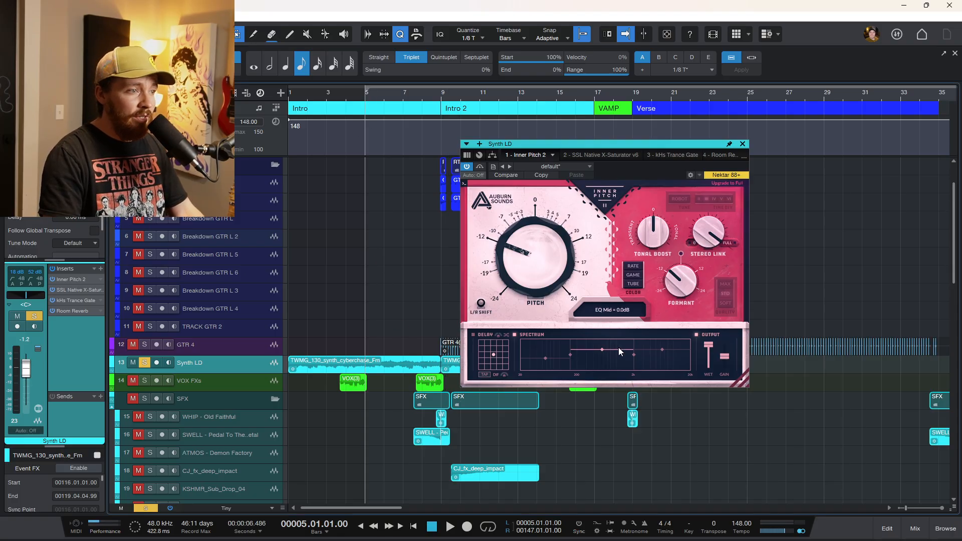
pyautogui.click(743, 144)
pyautogui.scroll(-4, 682, 344)
pyautogui.hscroll(10, 626, 346)
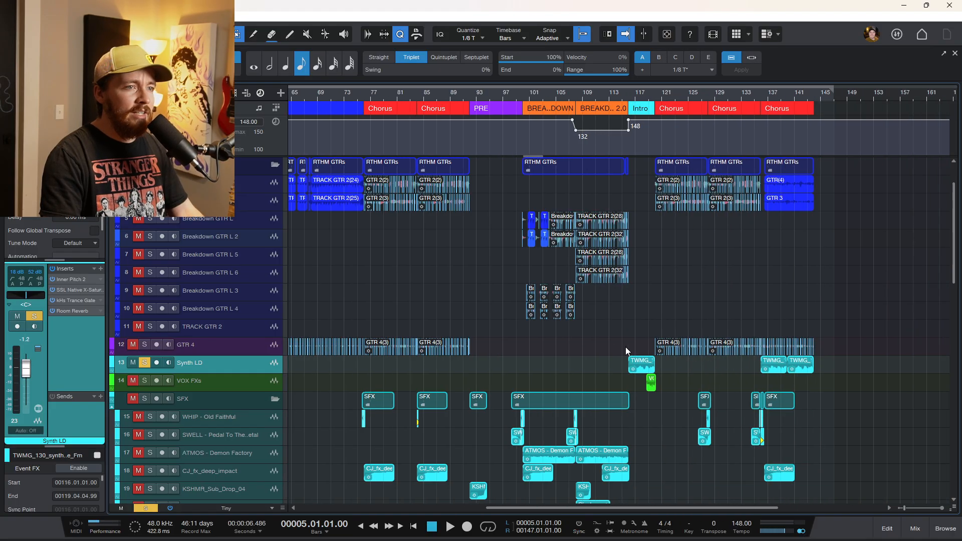
pyautogui.scroll(4, 625, 347)
pyautogui.scroll(1, 426, 359)
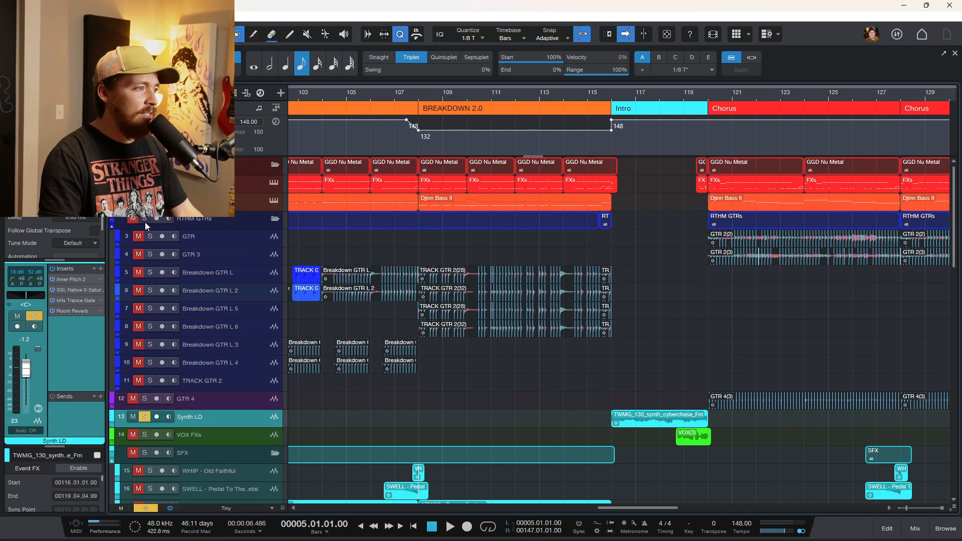
pyautogui.click(146, 508)
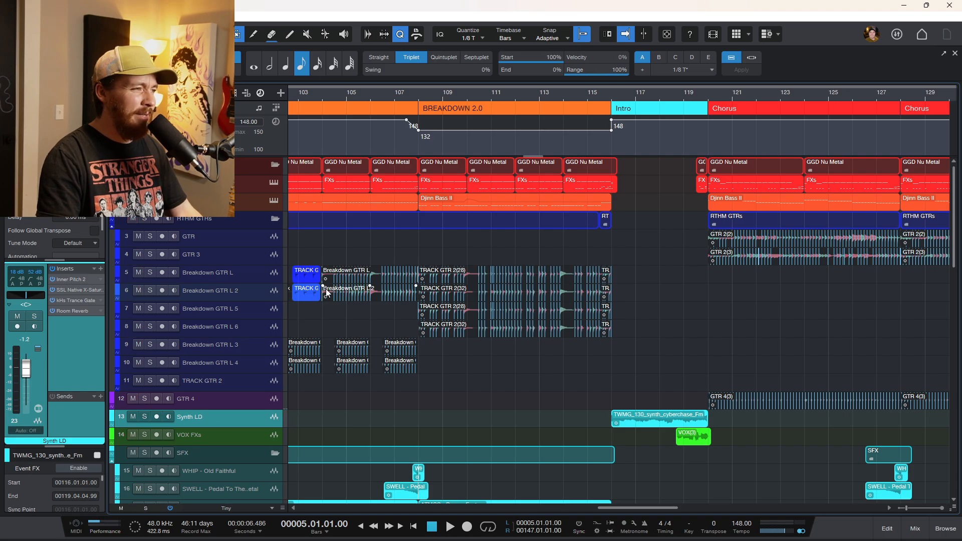
pyautogui.click(409, 241)
# Select the Breakdown GTR L 5 and L 6 tracks and their TRACK GTR 2 events in Breakdown 2.0.
pyautogui.scroll(2, 472, 349)
pyautogui.scroll(2, 479, 348)
pyautogui.scroll(3, 478, 361)
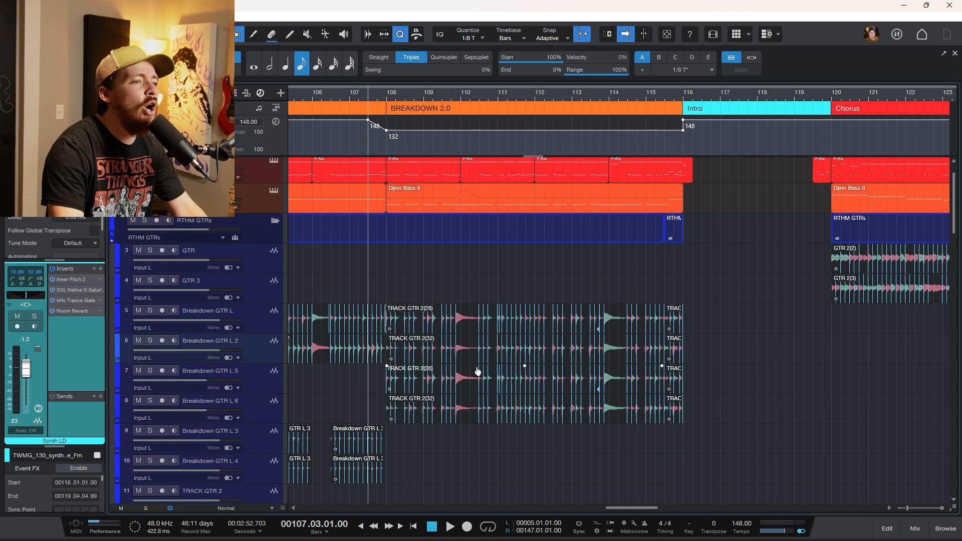
pyautogui.scroll(2, 478, 369)
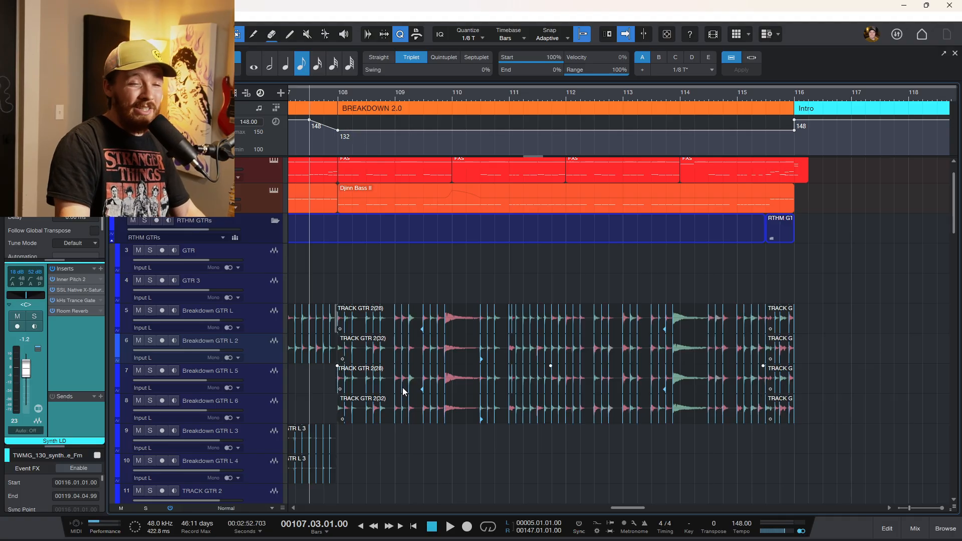
pyautogui.click(267, 385)
pyautogui.keyDown('shift'); pyautogui.click(266, 414); pyautogui.keyUp('shift')
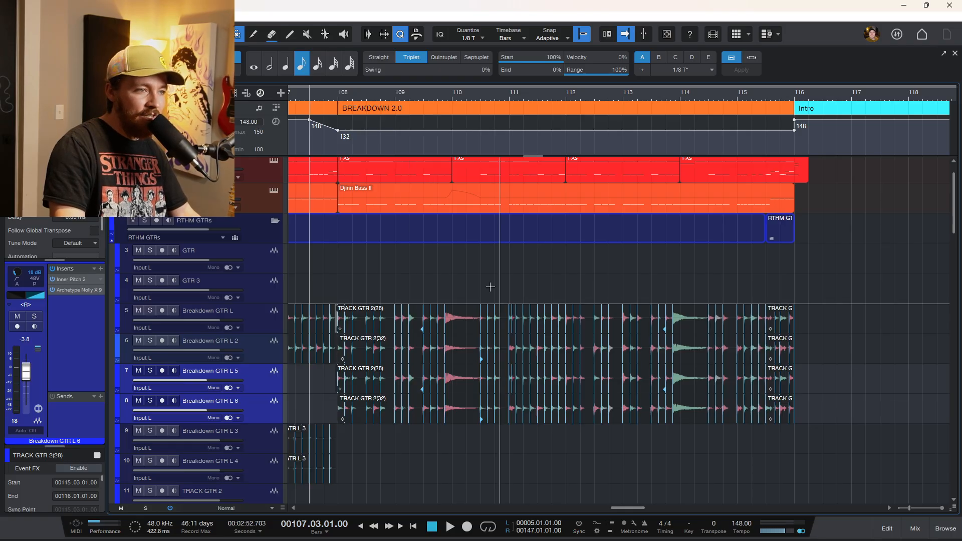
pyautogui.moveTo(428, 274); pyautogui.dragTo(621, 342)
pyautogui.click(688, 392)
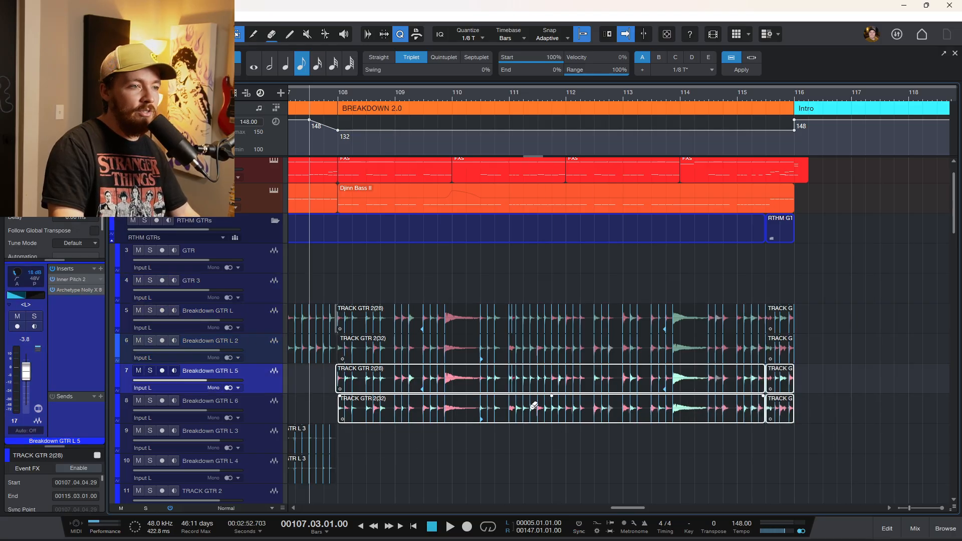
# Deselect the events, play the Breakdown 2.0 section and scroll through the arrangement while listening.
pyautogui.scroll(-3, 534, 406)
pyautogui.hscroll(-10, 533, 409)
pyautogui.click(507, 293)
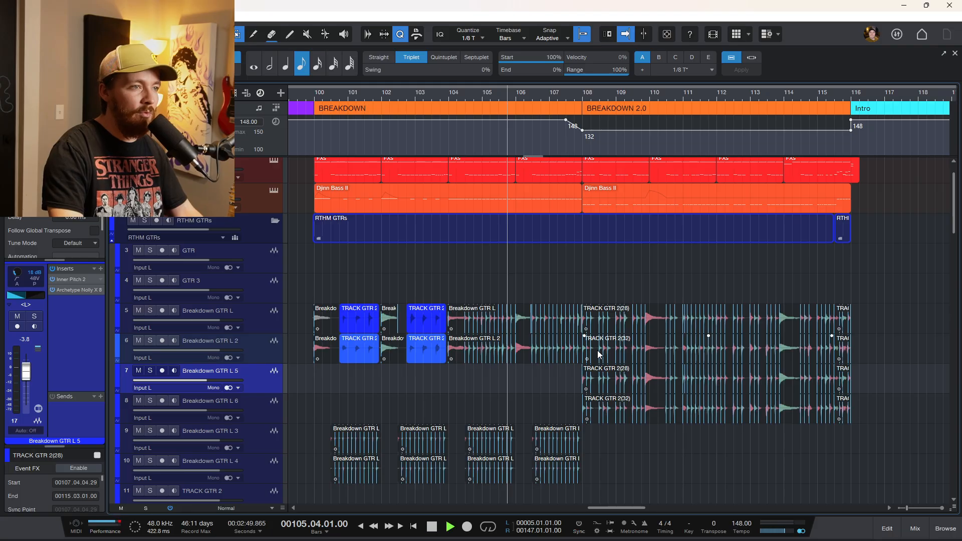
pyautogui.press('space')
pyautogui.scroll(-3, 602, 354)
pyautogui.scroll(-3, 602, 346)
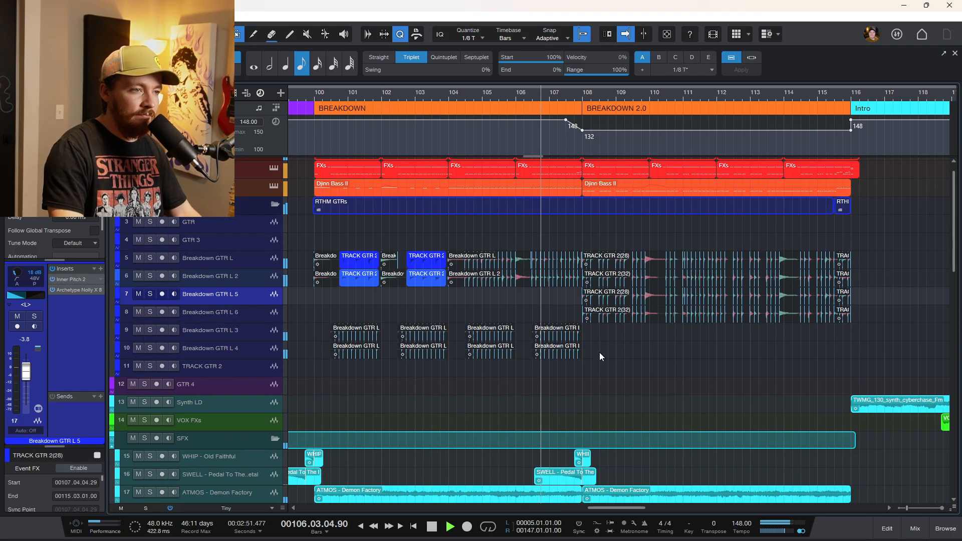
pyautogui.scroll(-3, 601, 353)
pyautogui.hscroll(3, 596, 353)
pyautogui.scroll(4, 547, 333)
pyautogui.scroll(2, 543, 327)
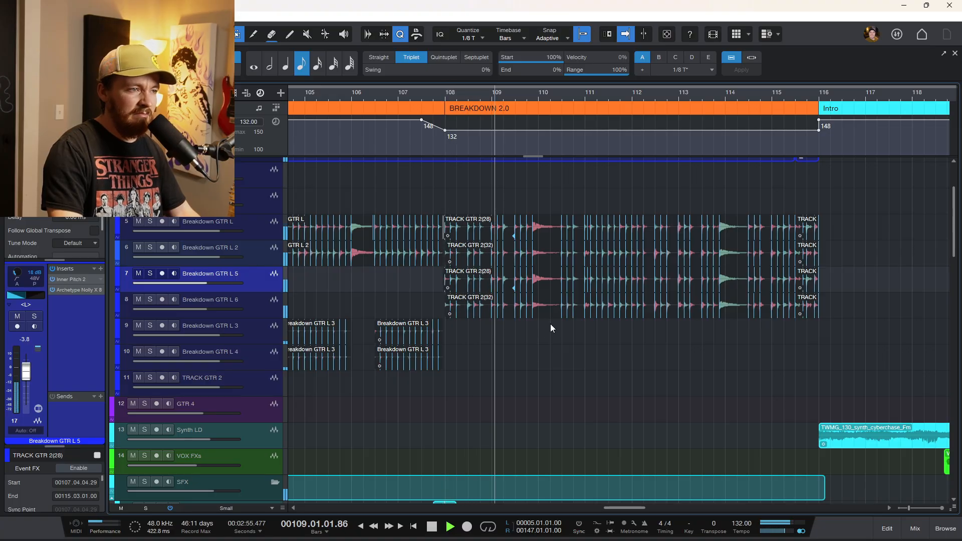
pyautogui.scroll(2, 536, 351)
pyautogui.hscroll(2, 529, 368)
pyautogui.hscroll(1, 524, 373)
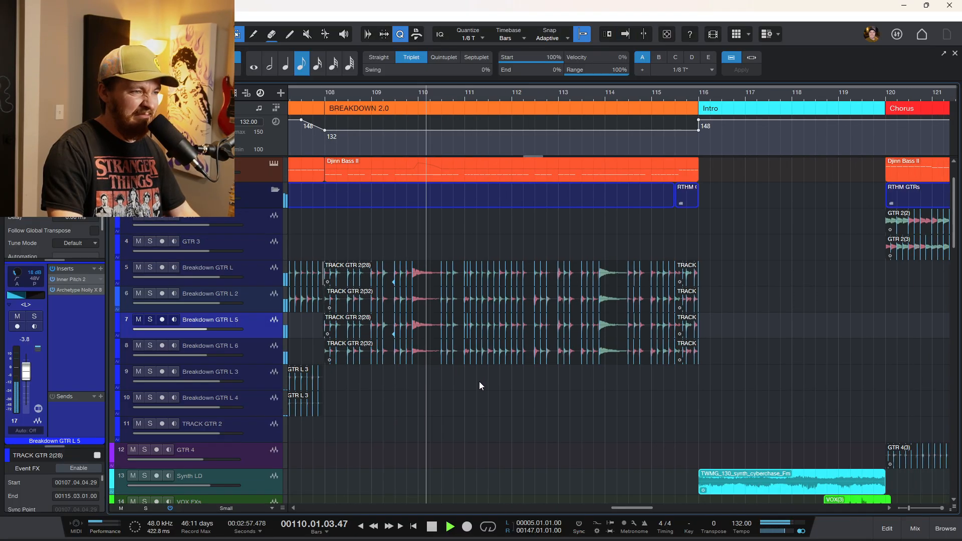
pyautogui.scroll(2, 479, 381)
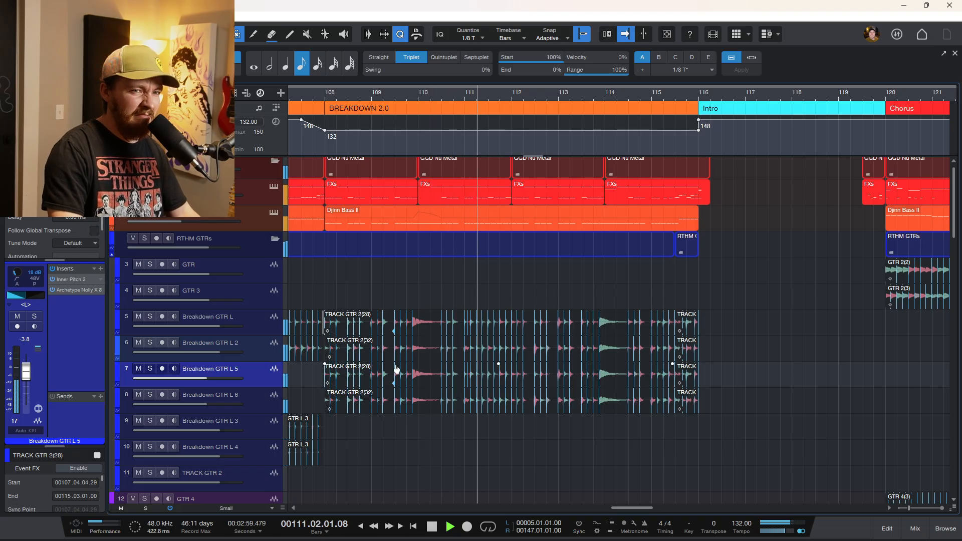
pyautogui.scroll(2, 429, 369)
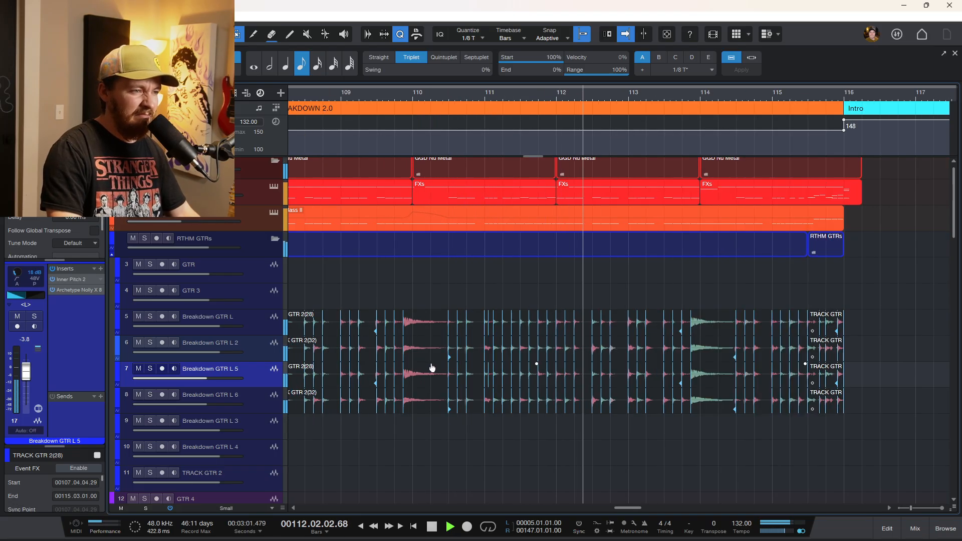
# Solo the RTHM GTRs folder and mute the Breakdown GTR L 5 and L 6 tracks.
pyautogui.click(145, 239)
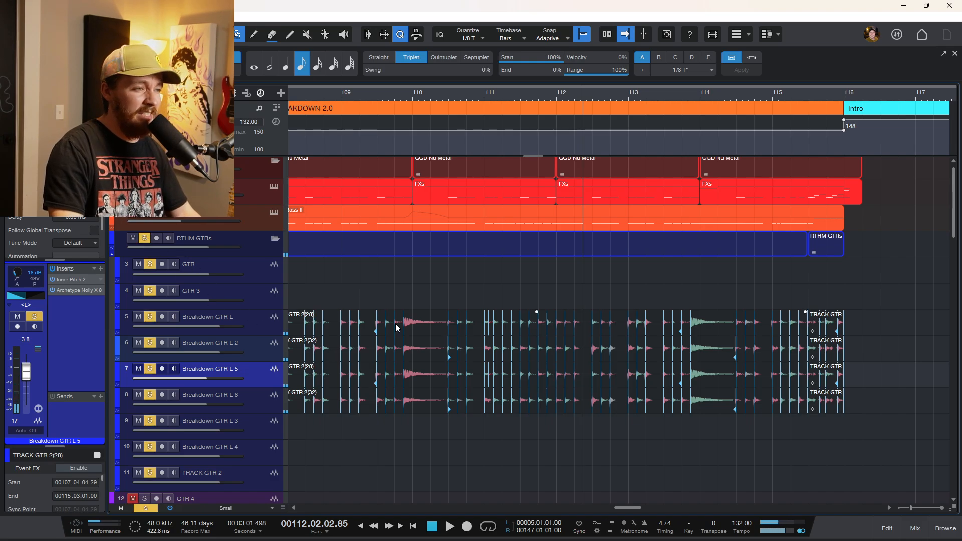
pyautogui.hscroll(-3, 383, 353)
pyautogui.click(166, 404)
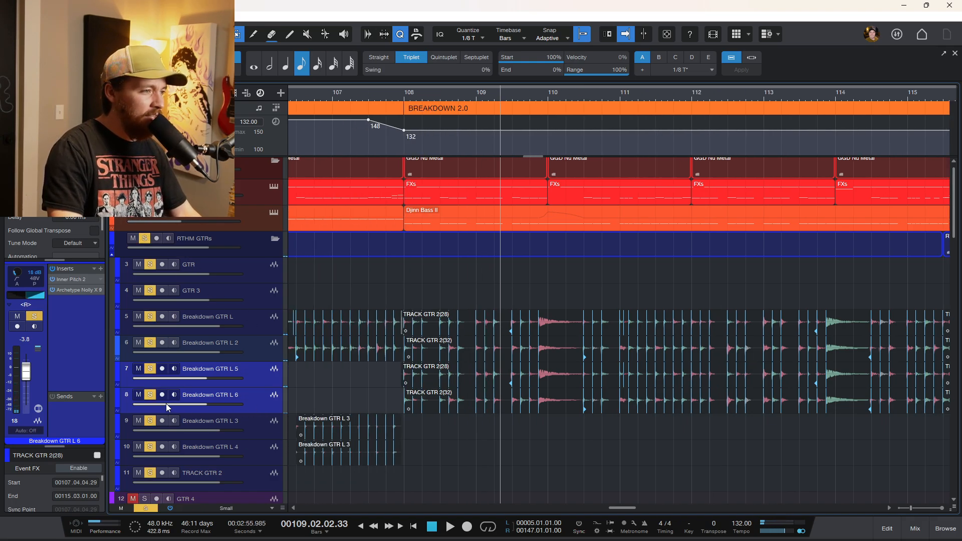
pyautogui.click(153, 395)
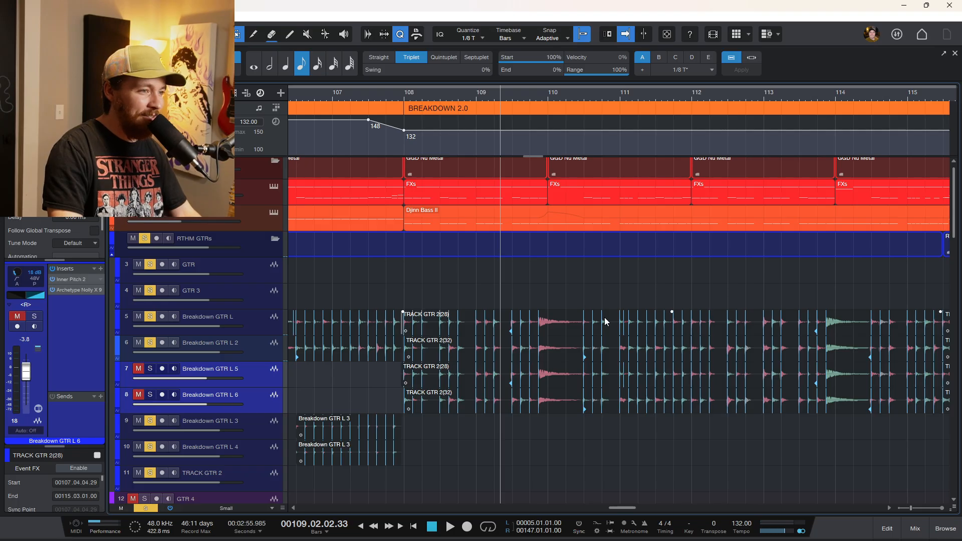
# Play the Breakdown 2.0 section from bar 108 to hear the guitars without L 5 and L 6.
pyautogui.click(404, 290)
pyautogui.press('space')
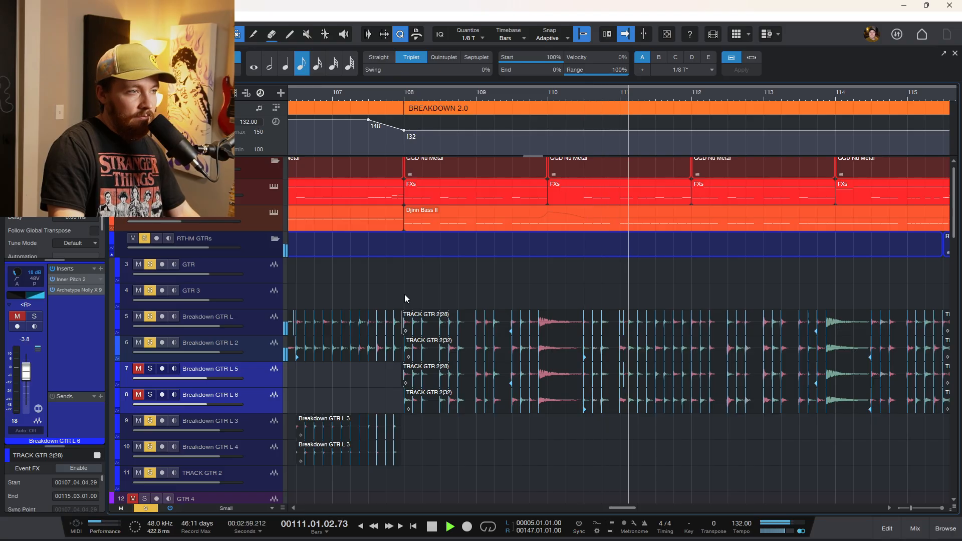
pyautogui.press('space')
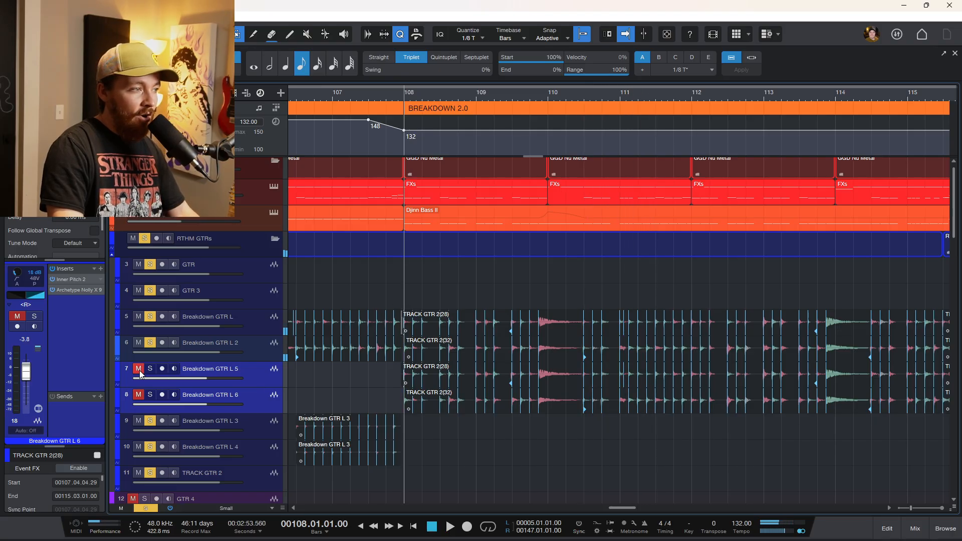
pyautogui.press('space')
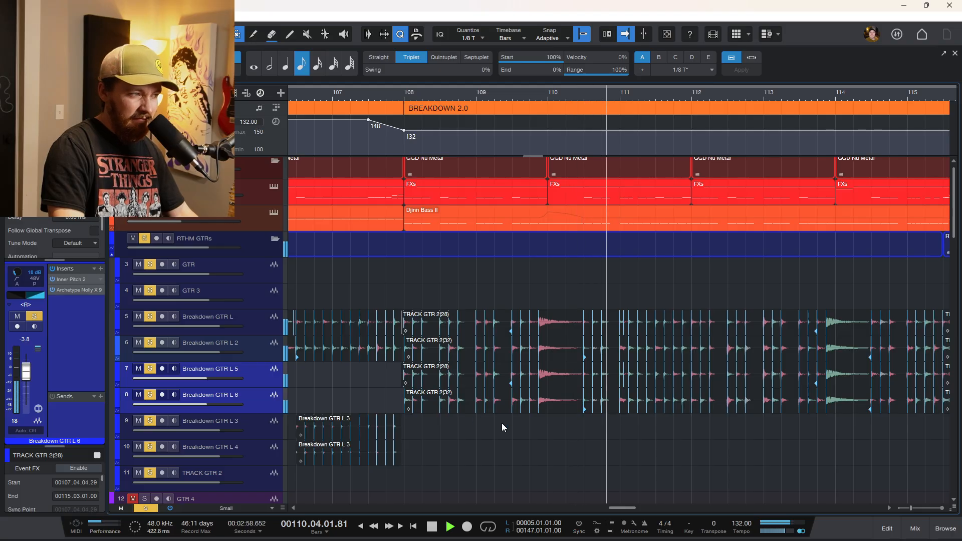
pyautogui.press('space')
# Unsolo the RTHM GTRs folder and solo the Breakdown GTR L 5 and L 6 tracks instead.
pyautogui.click(144, 240)
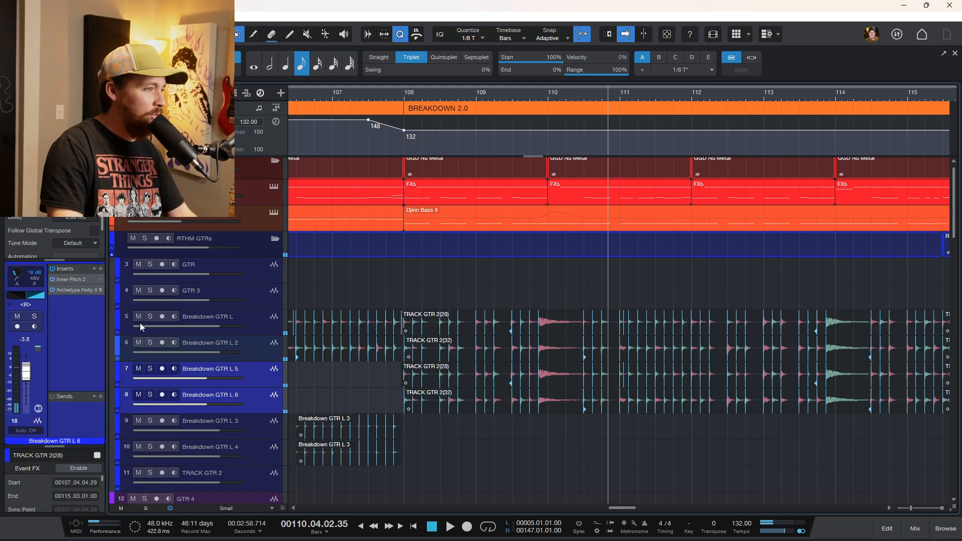
pyautogui.click(151, 370)
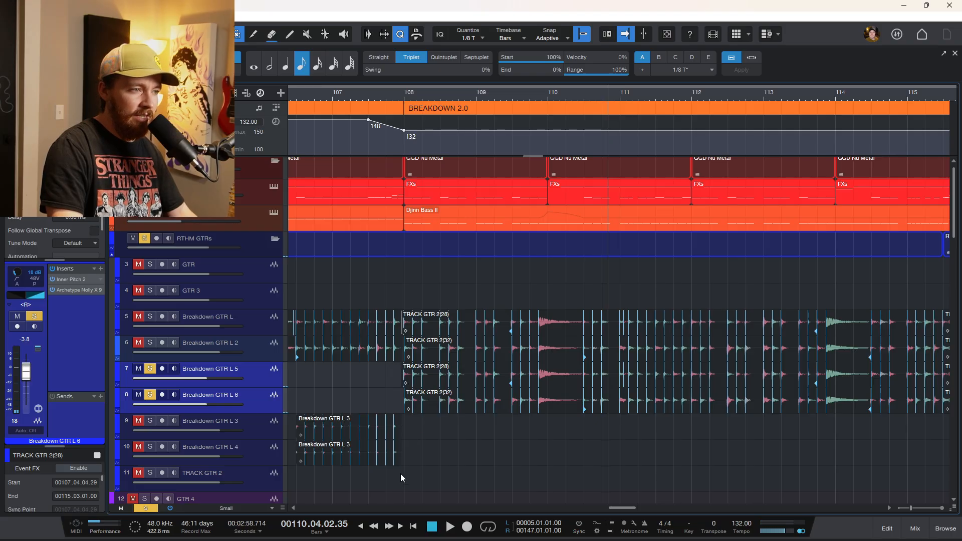
pyautogui.click(404, 489)
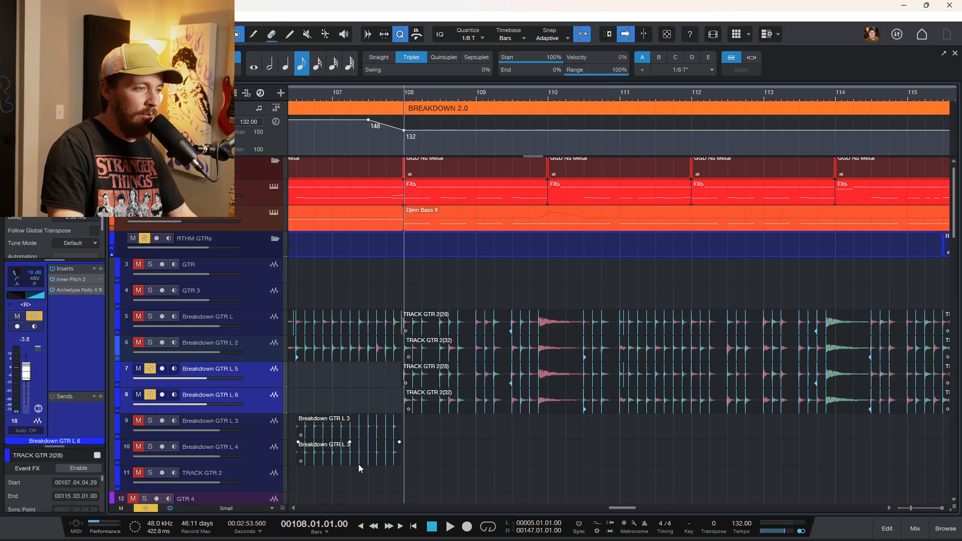
# Inspect the Inner Pitch 2 and Archetype Nolly X plugins on Breakdown GTR L 6, then close the window.
pyautogui.click(75, 279)
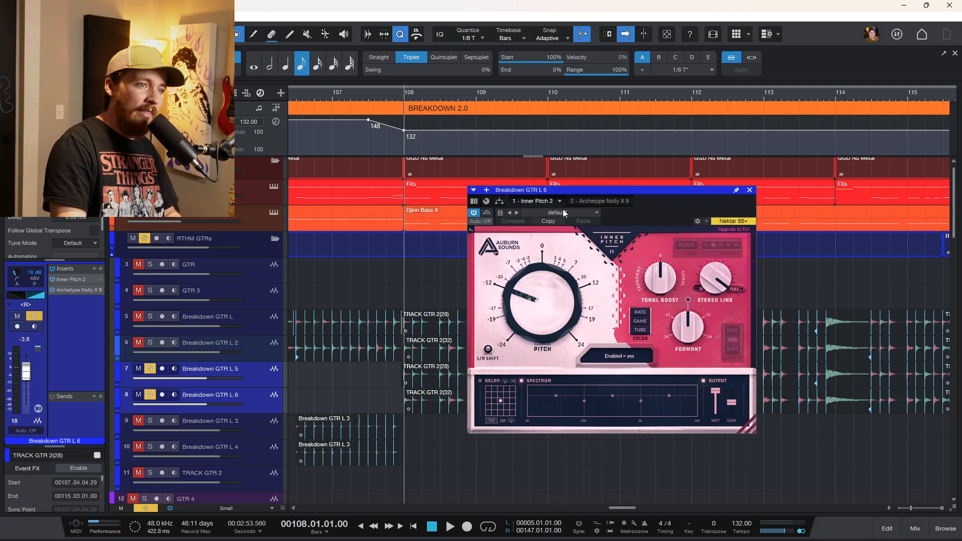
pyautogui.click(594, 201)
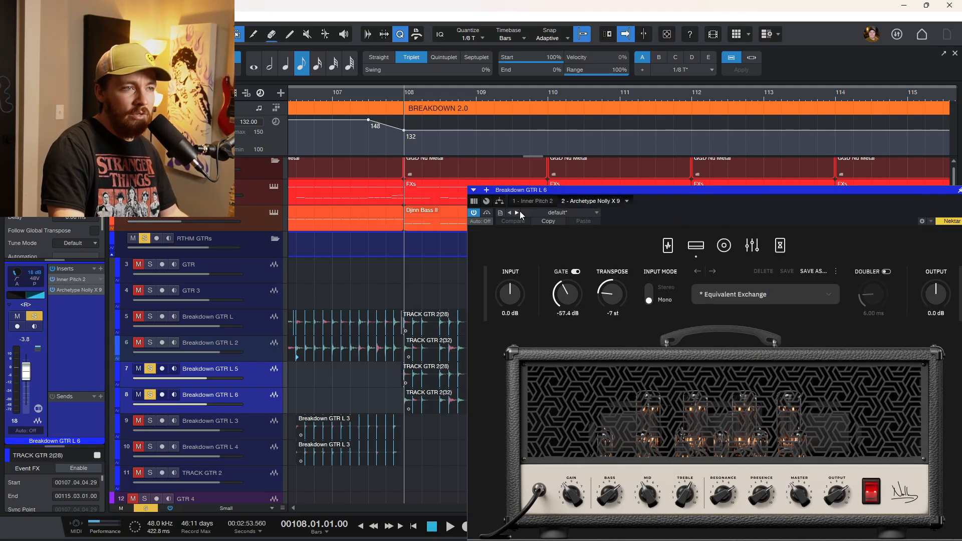
pyautogui.moveTo(540, 189); pyautogui.dragTo(420, 121)
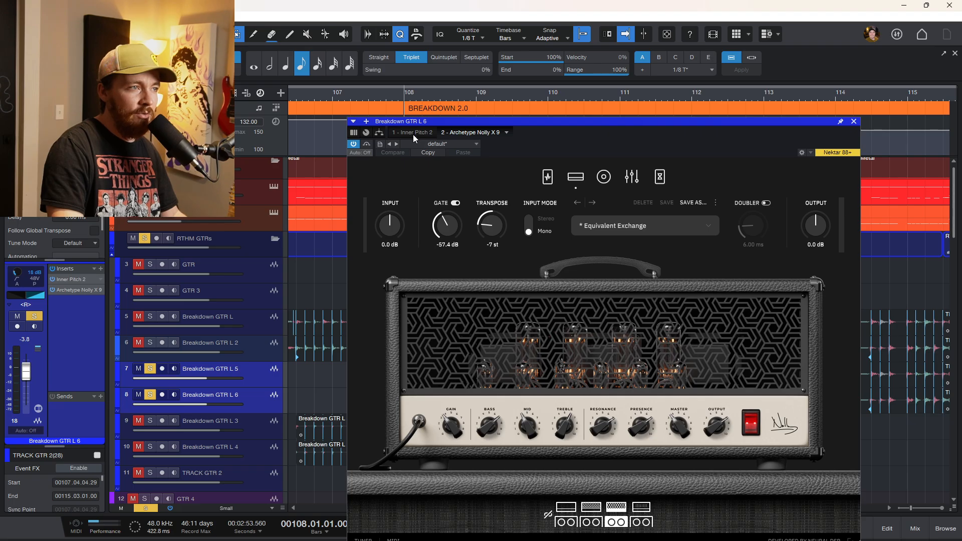
pyautogui.click(413, 133)
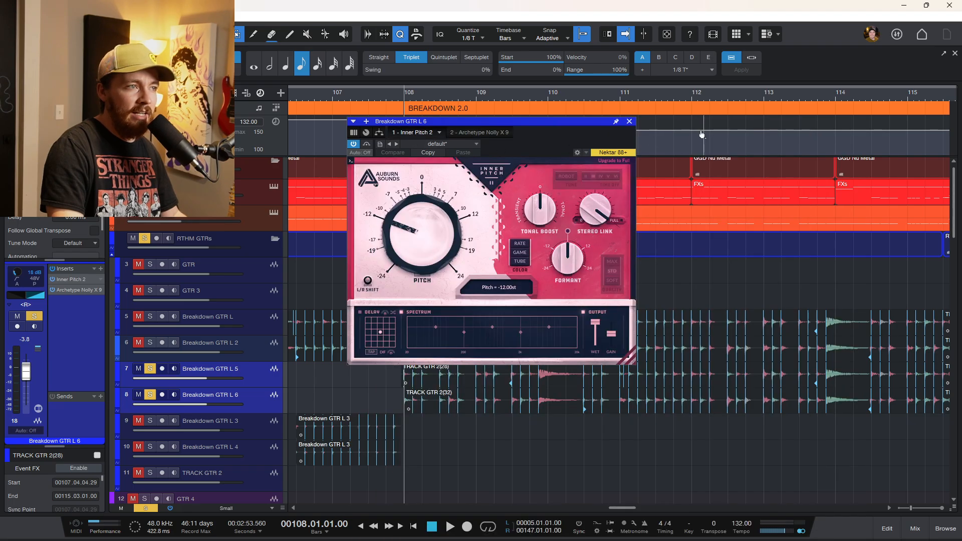
pyautogui.click(629, 121)
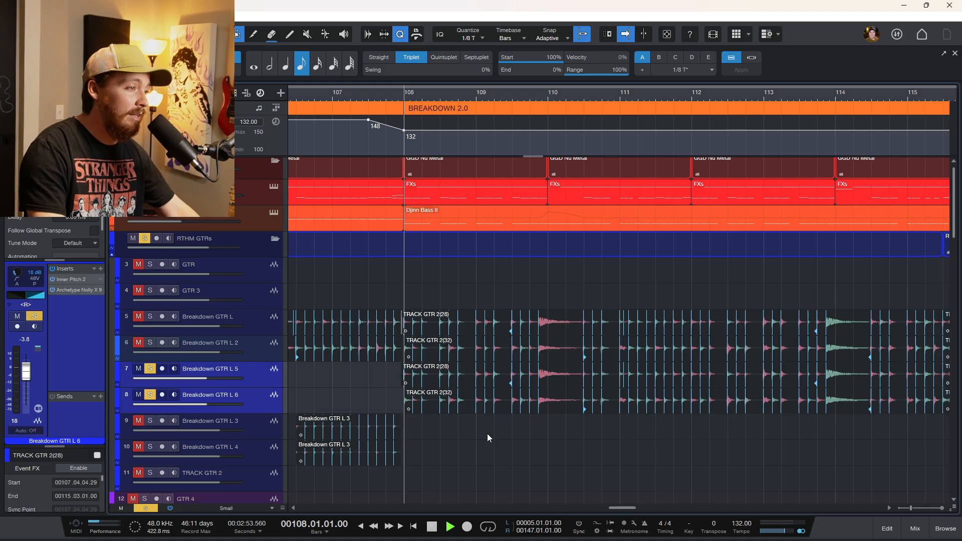
# Play the soloed L 5 and L 6 guitars, then unsolo all tracks.
pyautogui.press('space')
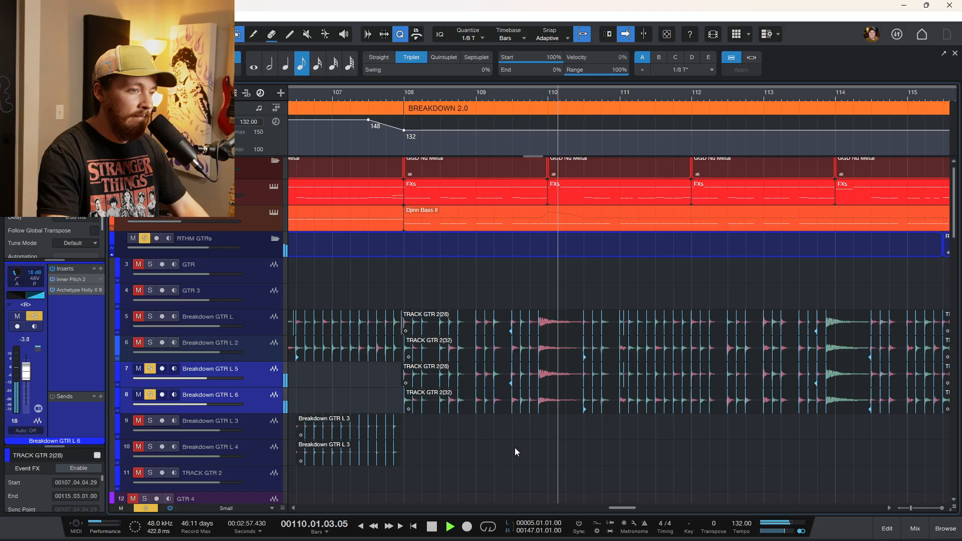
pyautogui.press('space')
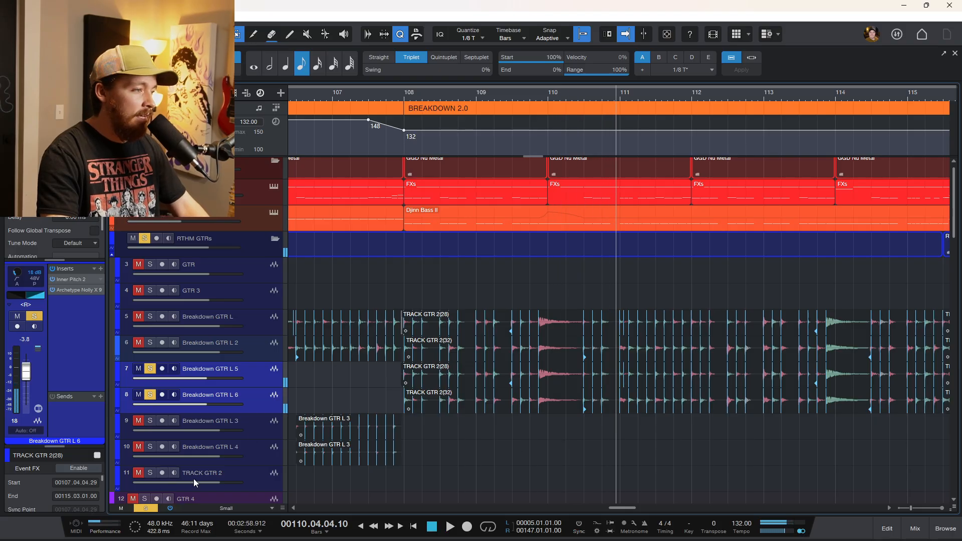
pyautogui.click(145, 508)
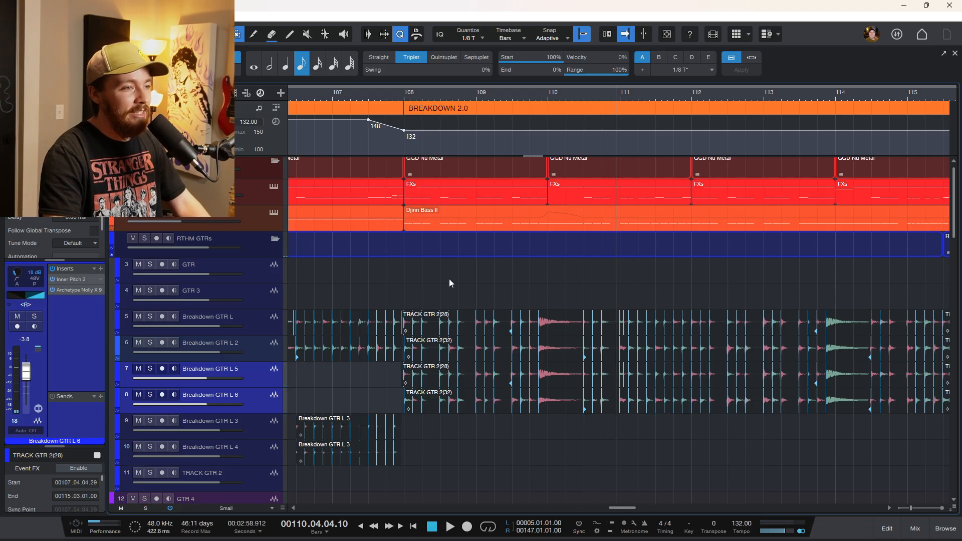
# Play the song through the breakdown into the intro while scrolling through the track list.
pyautogui.click(392, 297)
pyautogui.scroll(-2, 451, 325)
pyautogui.scroll(-2, 508, 357)
pyautogui.scroll(-2, 507, 363)
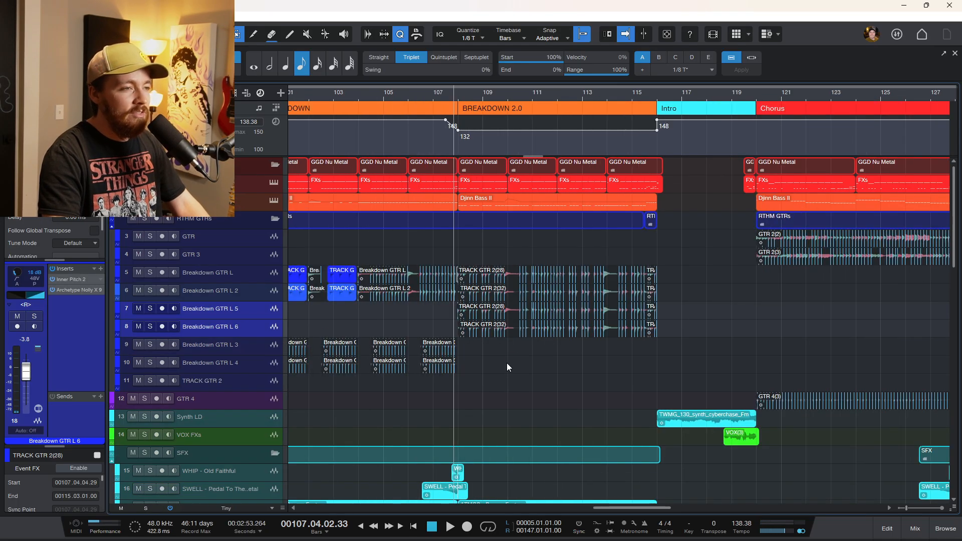
pyautogui.press('space')
pyautogui.scroll(-1, 597, 351)
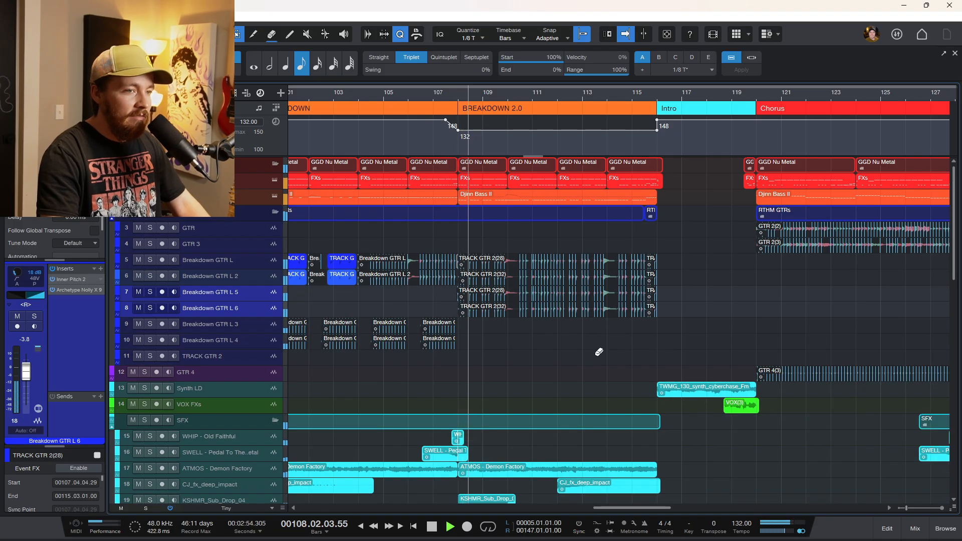
pyautogui.scroll(-1, 598, 351)
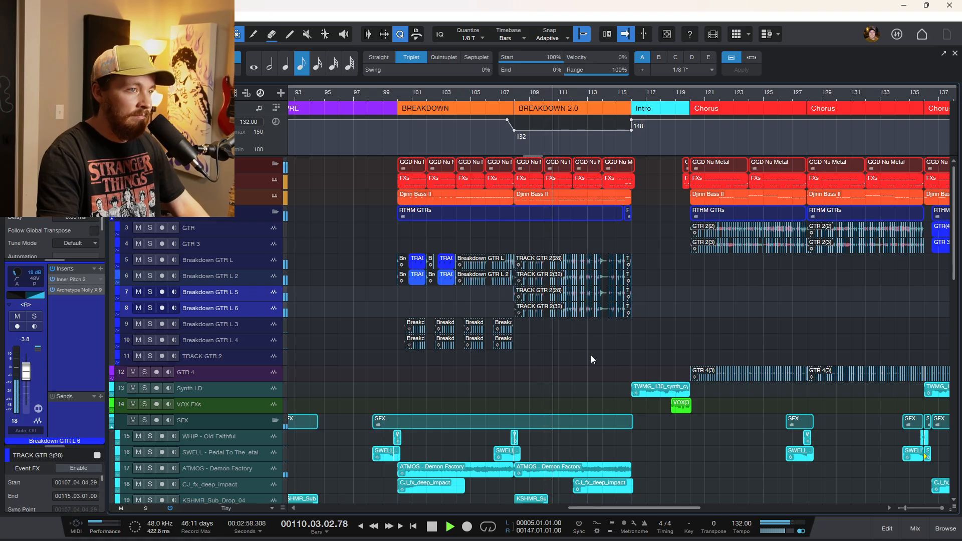
pyautogui.scroll(-3, 590, 355)
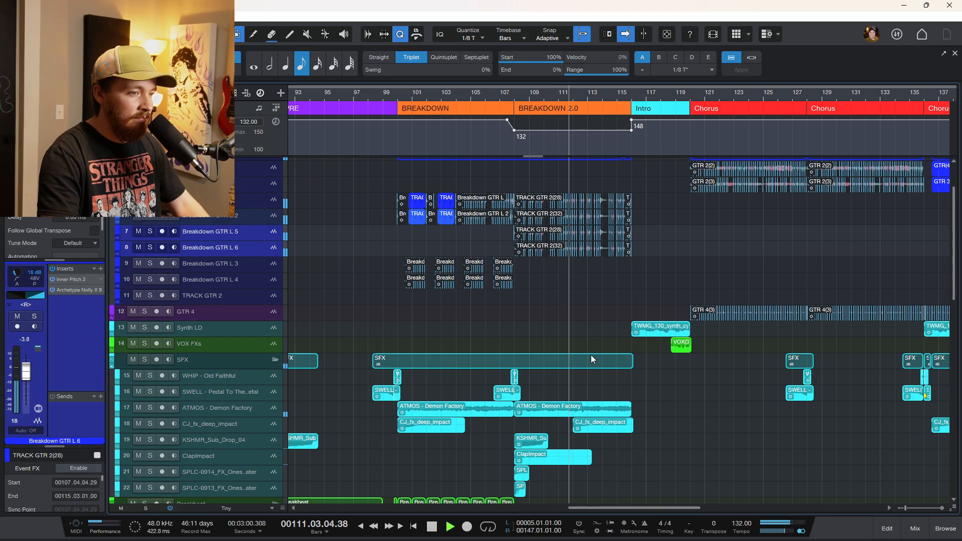
pyautogui.scroll(-3, 591, 355)
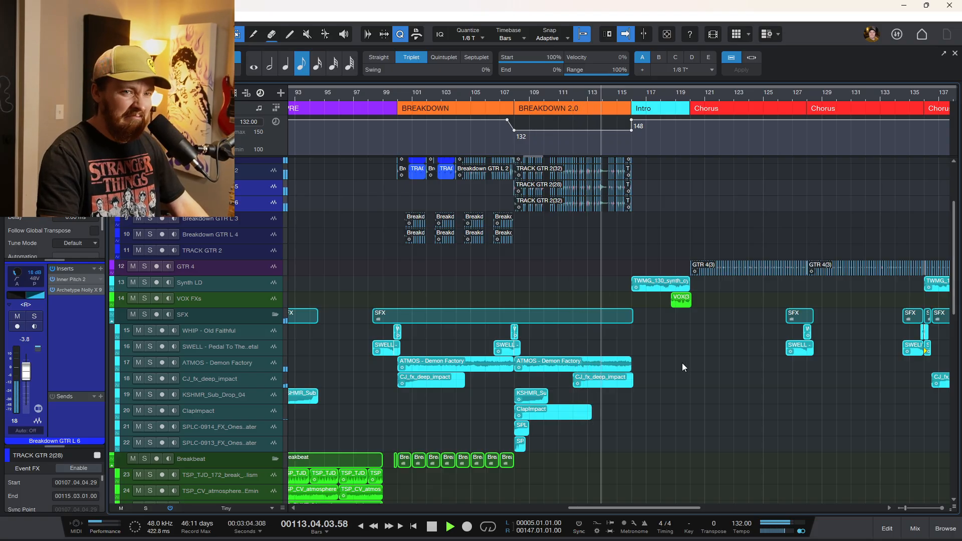
pyautogui.scroll(5, 643, 307)
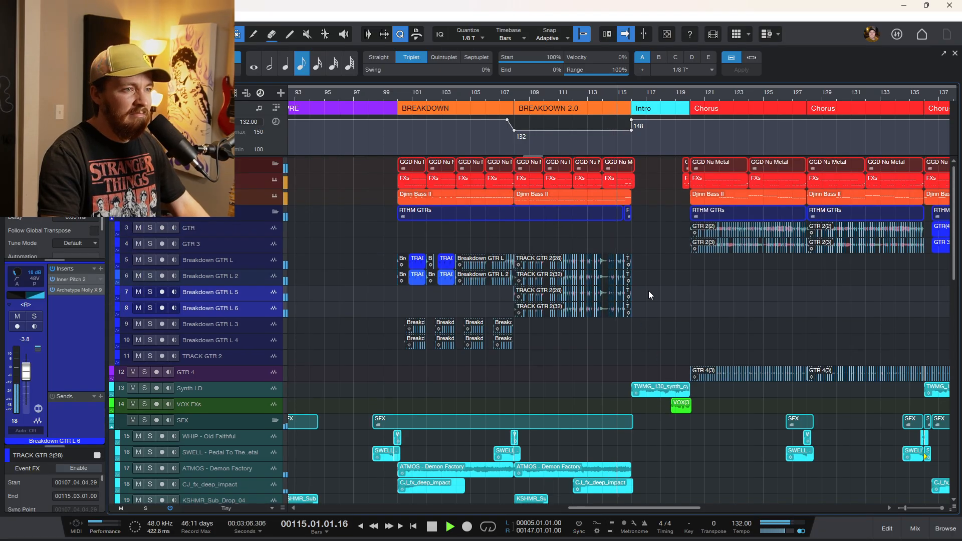
pyautogui.scroll(5, 648, 290)
pyautogui.scroll(1, 649, 291)
pyautogui.scroll(2, 649, 293)
pyautogui.scroll(-3, 648, 293)
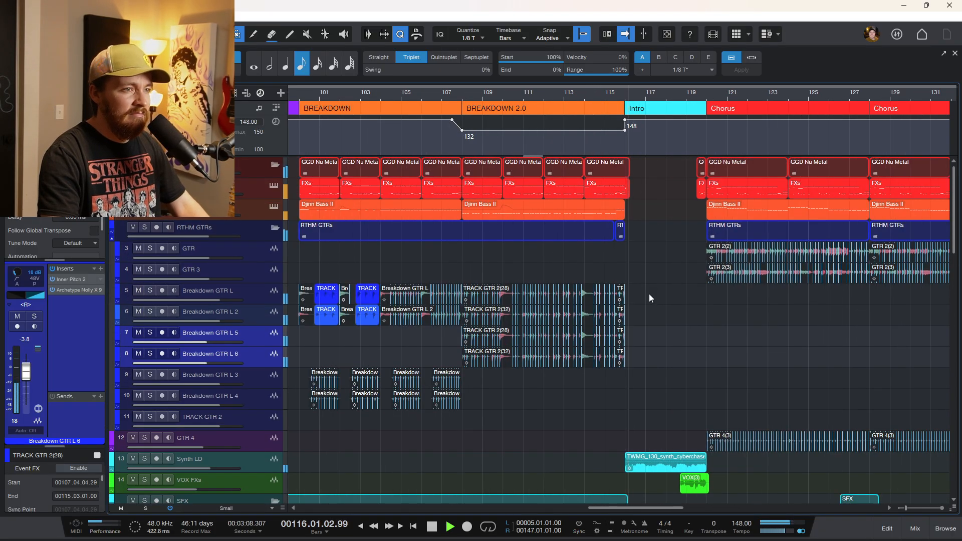
pyautogui.scroll(3, 649, 294)
pyautogui.press('space')
# Open Inner Pitch on the Synth LD track and lower its Wet mix to 42%.
pyautogui.click(250, 458)
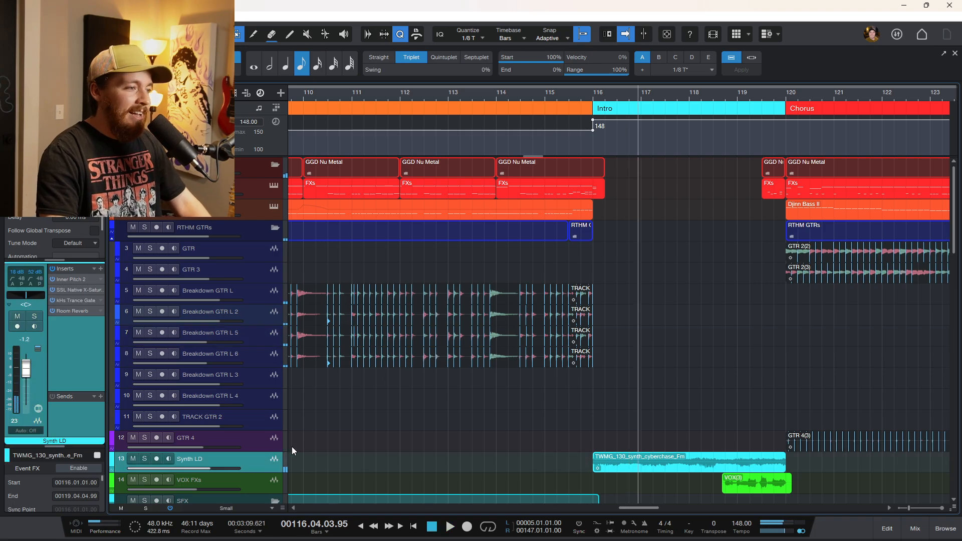
pyautogui.click(76, 278)
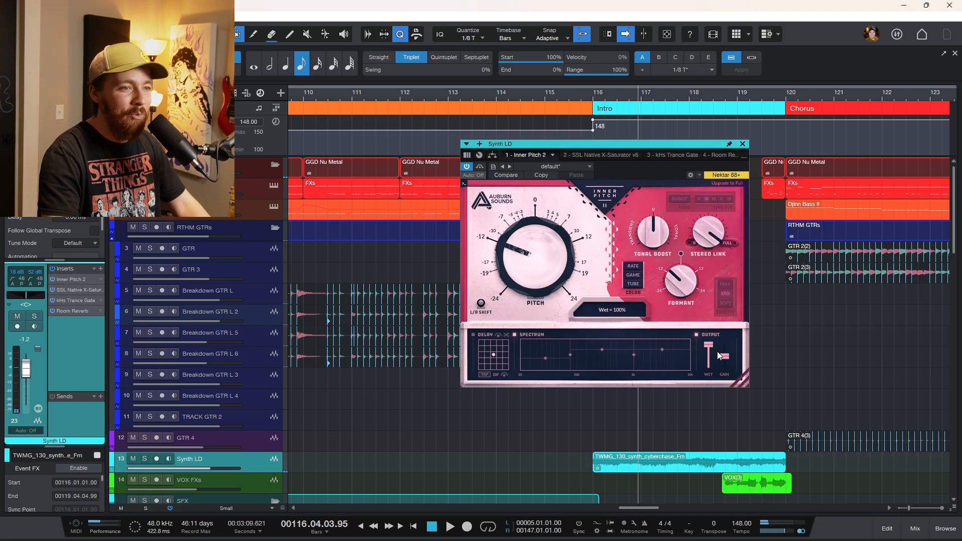
pyautogui.moveTo(710, 406); pyautogui.dragTo(708, 394)
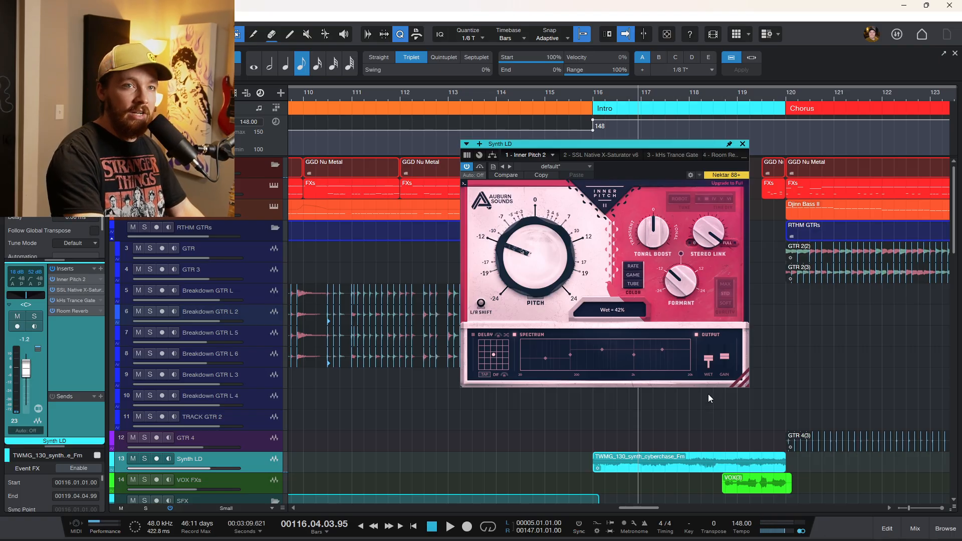